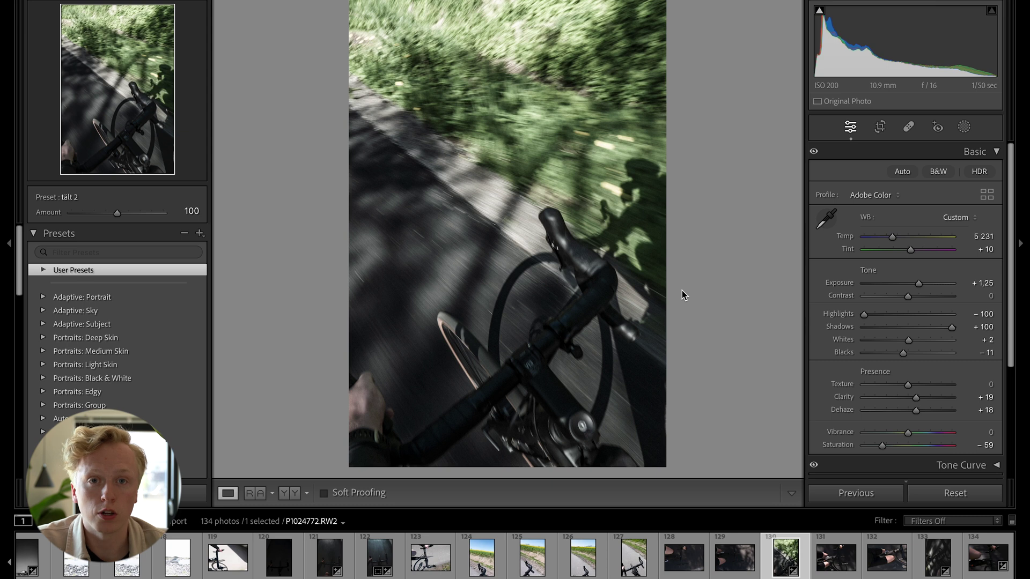
- Add a linear gradient mask running diagonally from the grass in the upper right to the road beside the front wheel
left_click(960, 127)
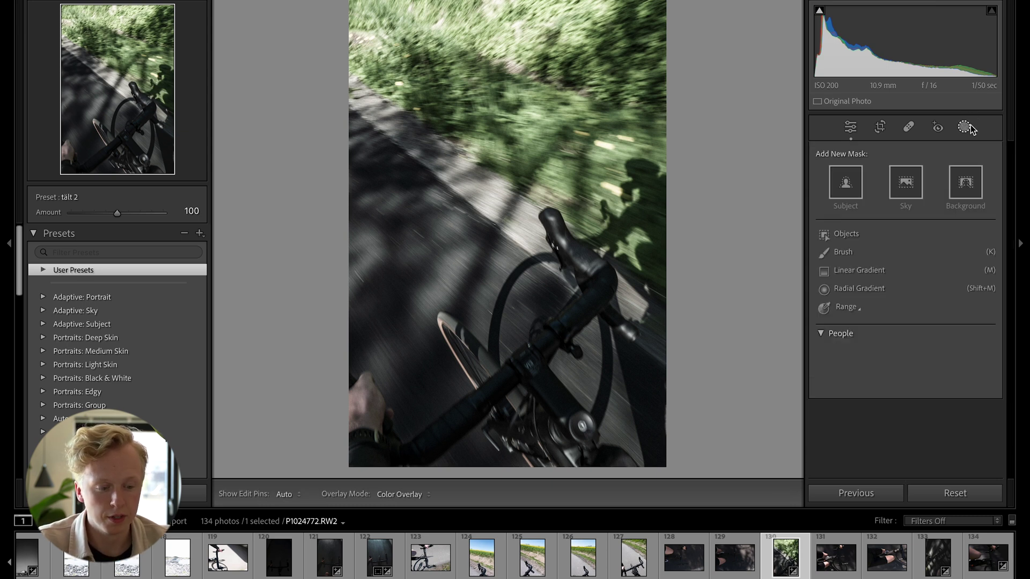
left_click(858, 271)
left_click_drag(618, 96, 458, 288)
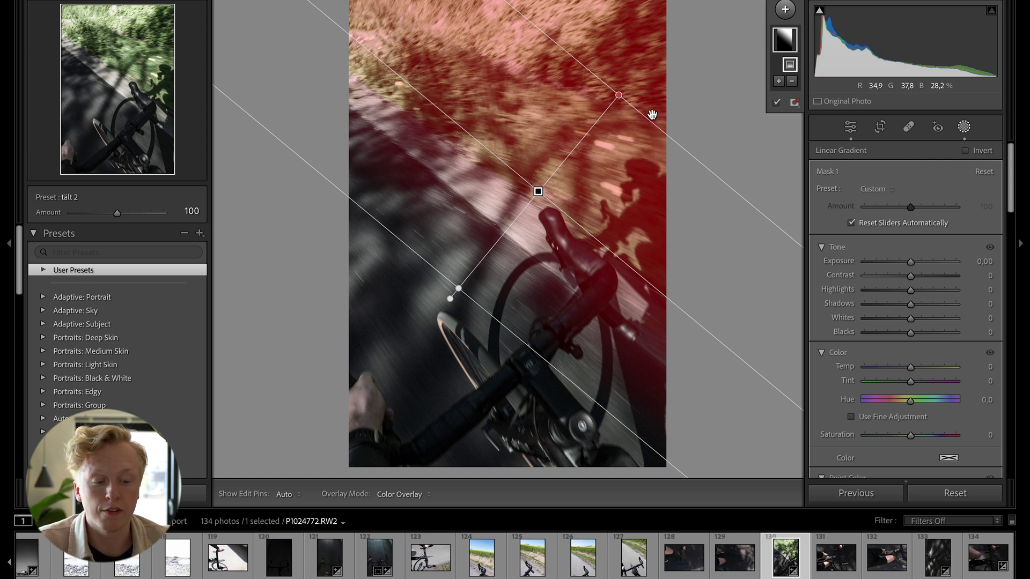
- Set the mask's overlay colour to bright green in the colour overlay settings
left_click(795, 104)
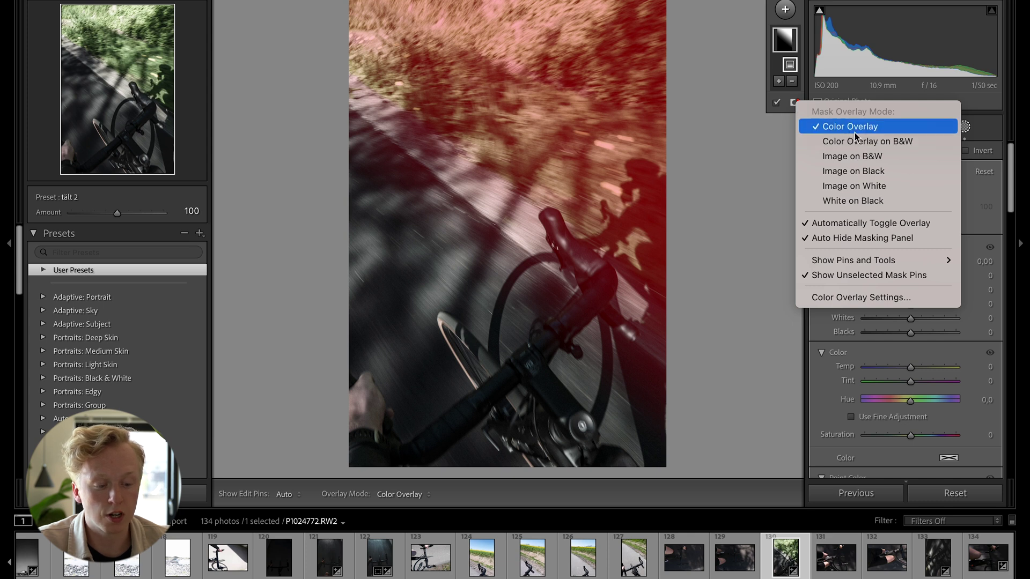
left_click(836, 298)
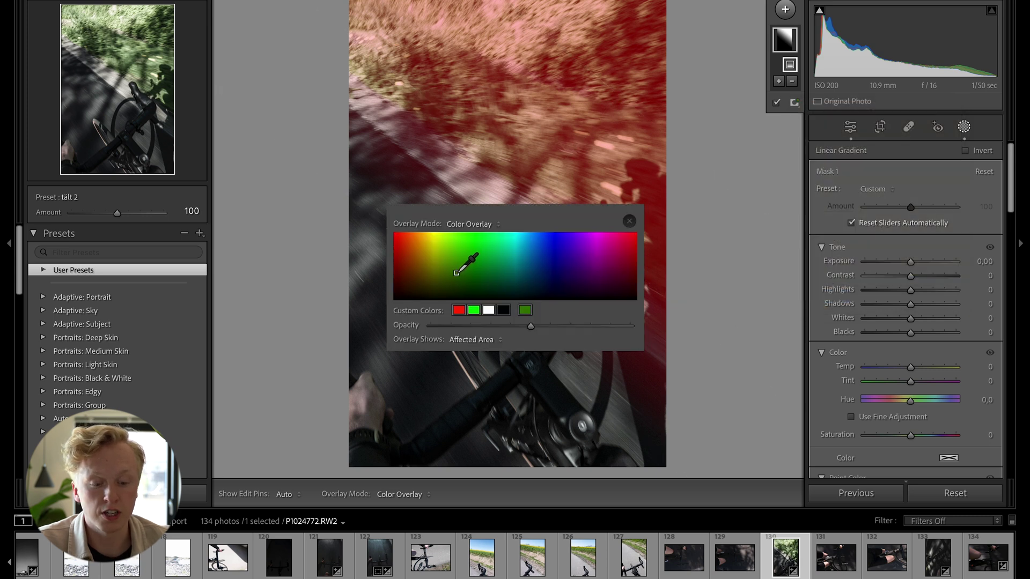
left_click(472, 234)
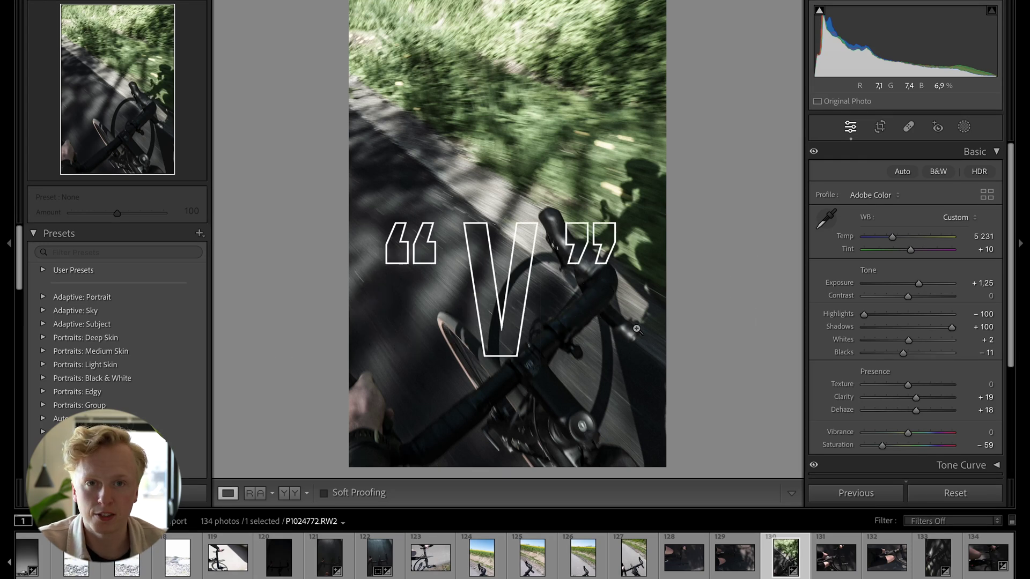
- Set Blacks to −21 while viewing the photo in black and white, and return the photo to colour
key("v")
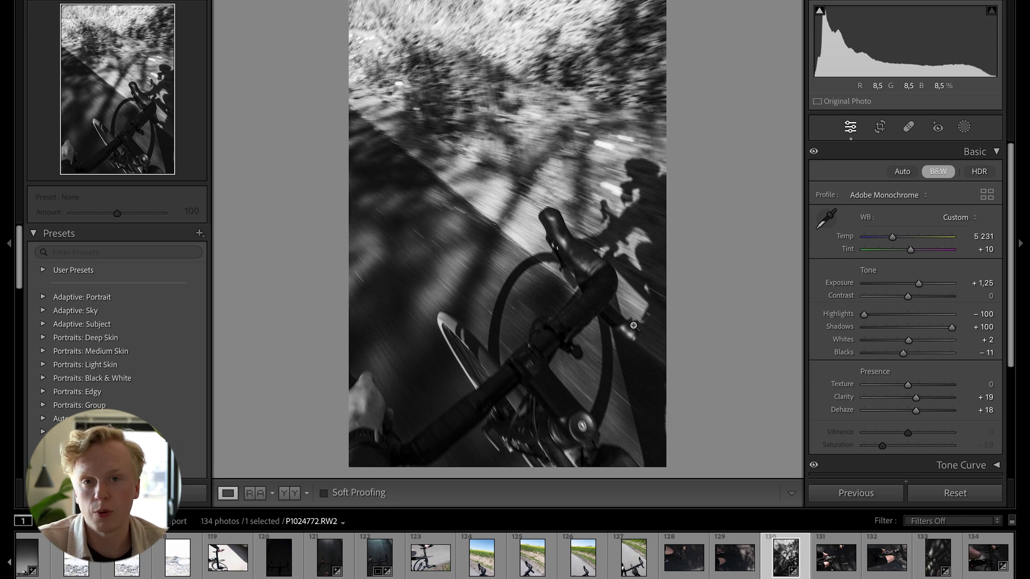
left_click_drag(902, 352, 897, 353)
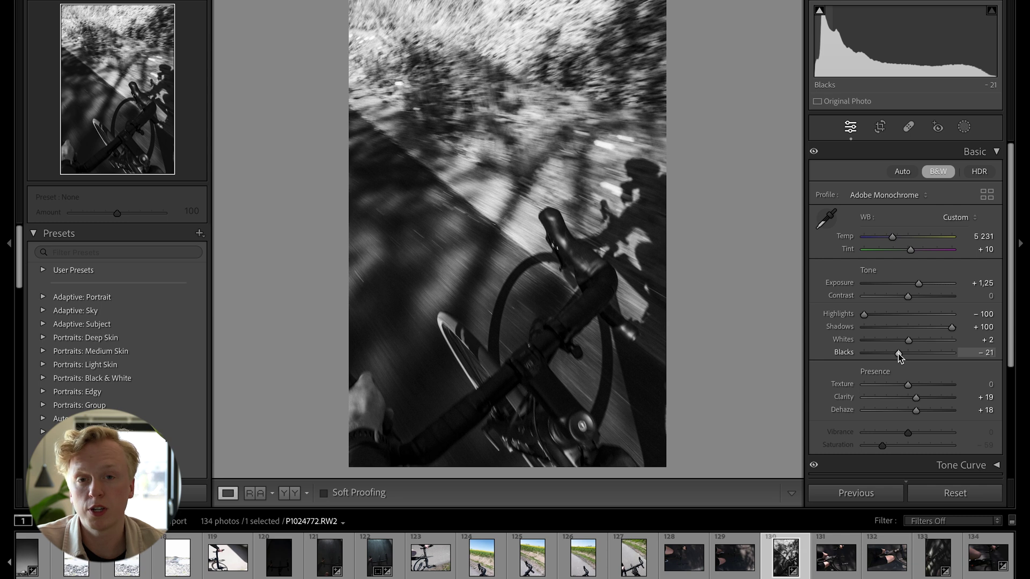
key("v")
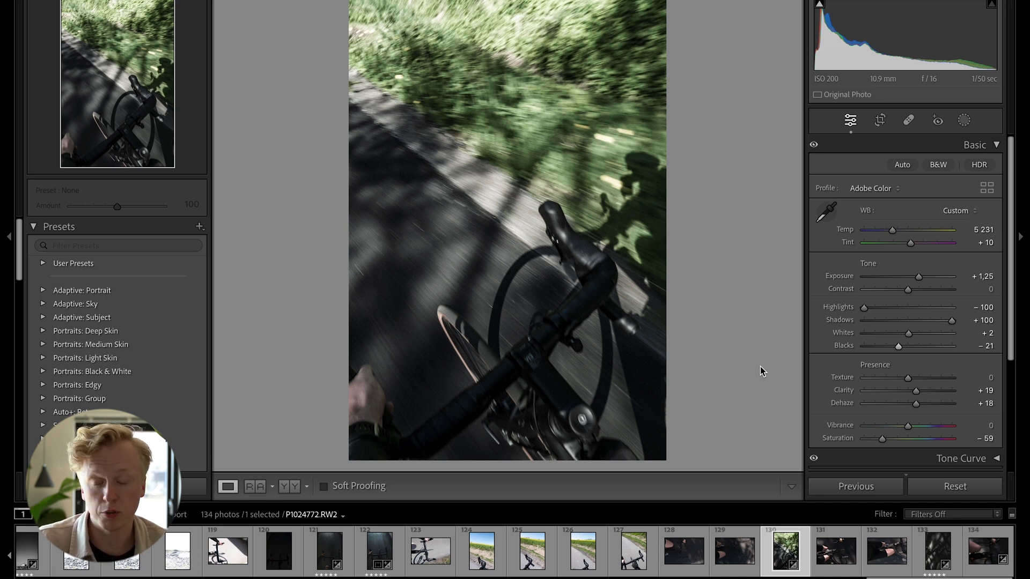
- Raise the photo's star rating one star at a time from one to five stars
key("1")
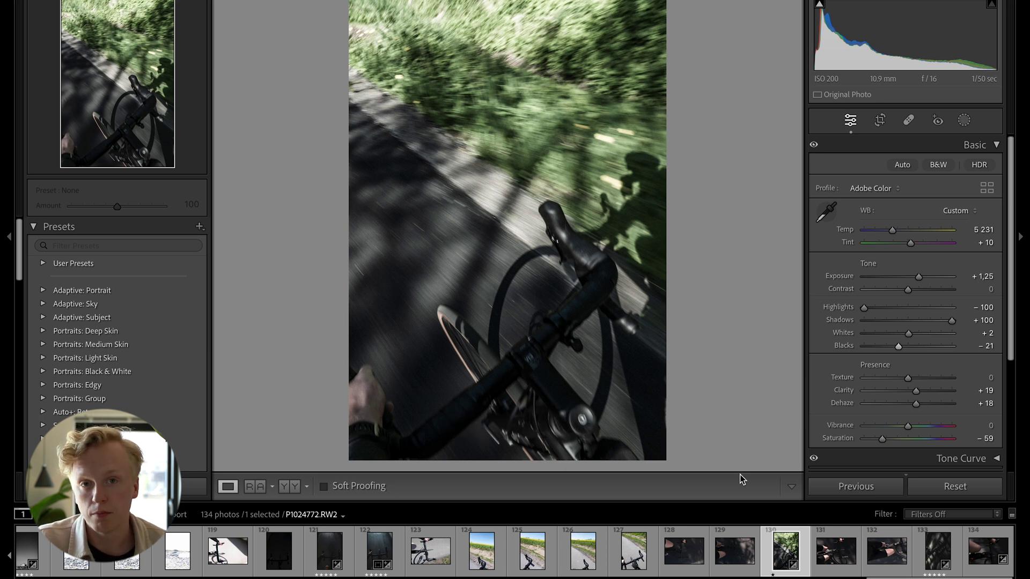
key("2")
key("3")
key("4")
key("5")
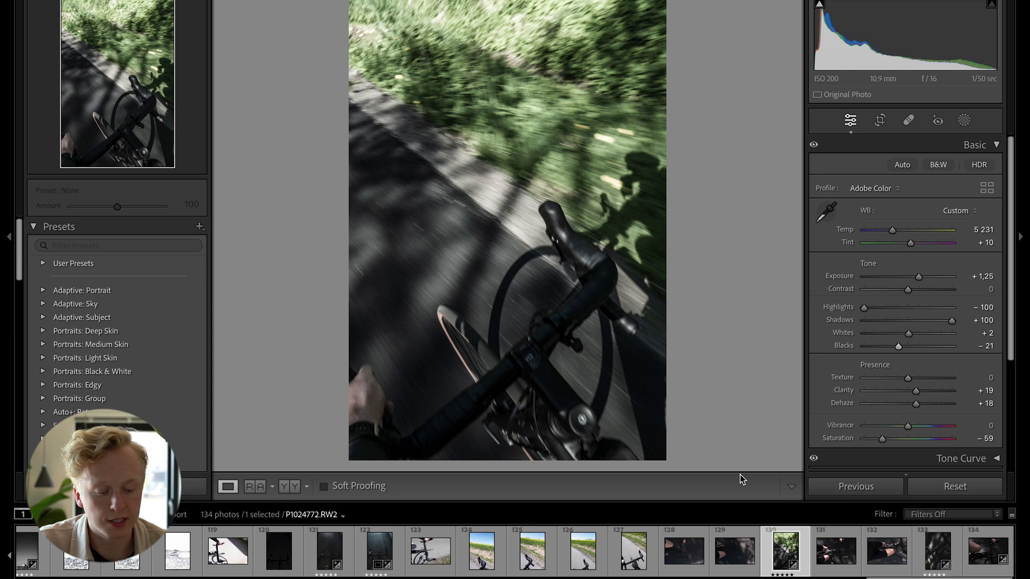
- Filter the filmstrip to rated photos only, and turn the filter off again
left_click(926, 519)
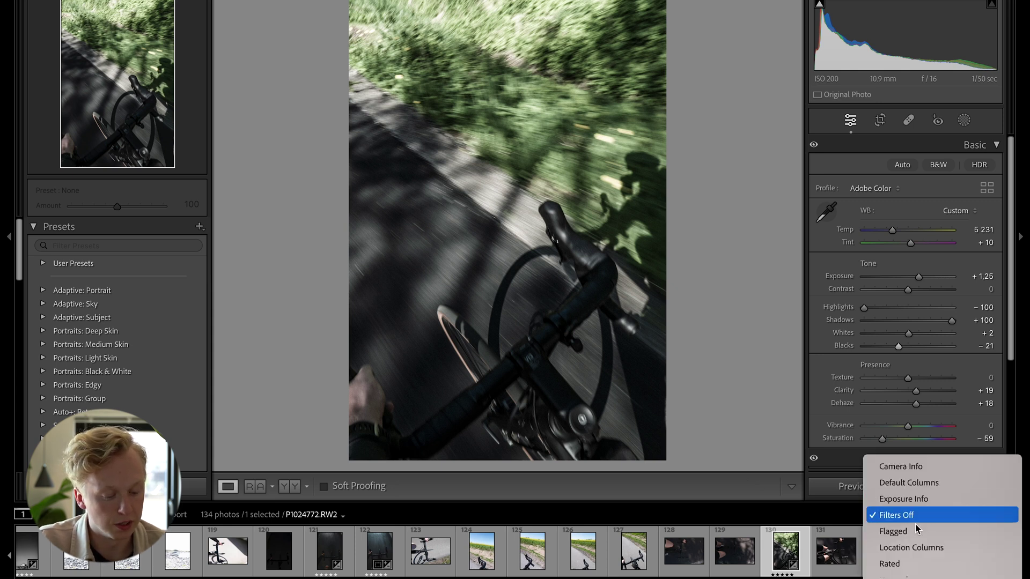
left_click(900, 563)
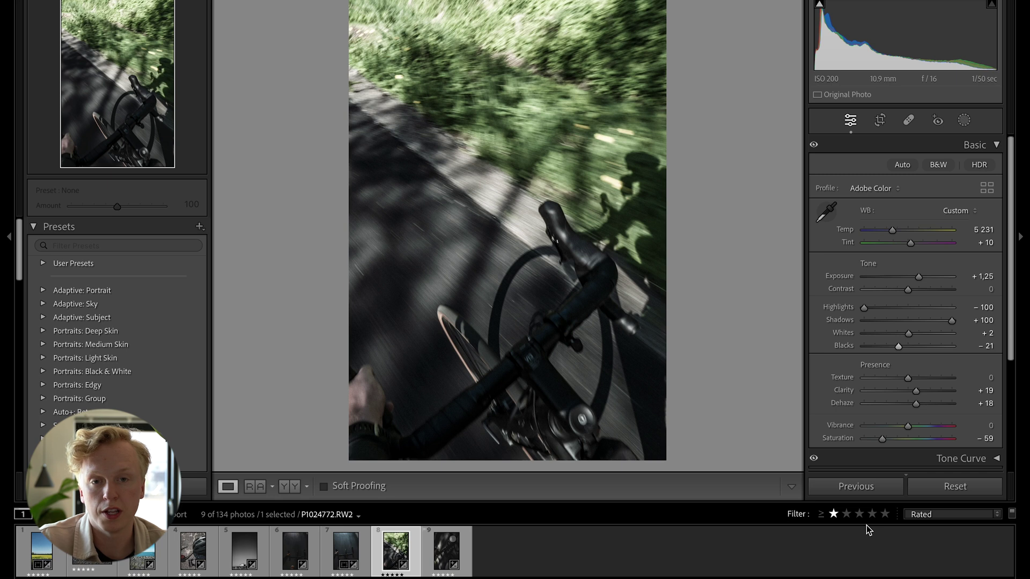
key("ctrl+l")
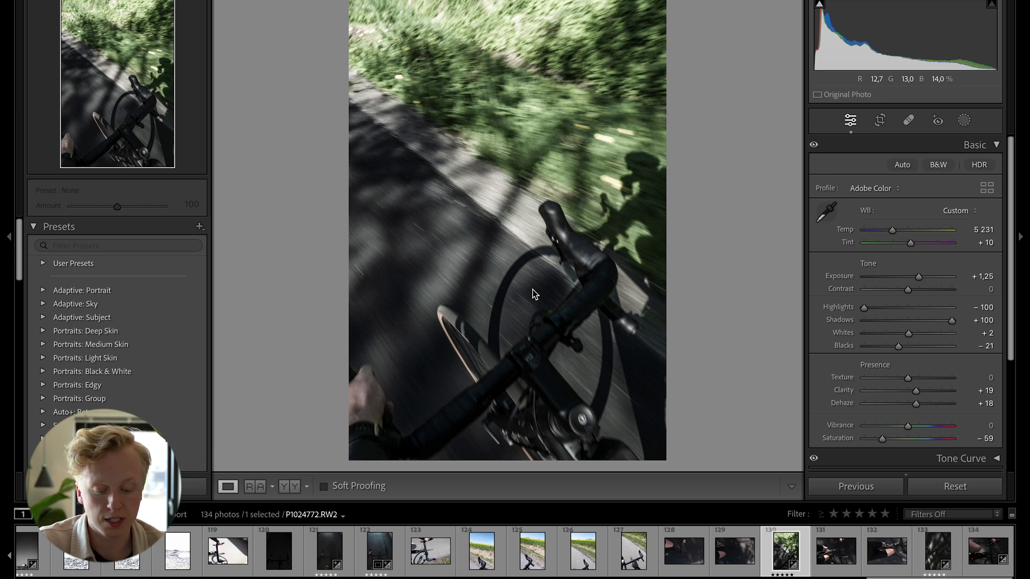
- Assign the red, yellow, green and blue colour labels to the photo in turn
key("6")
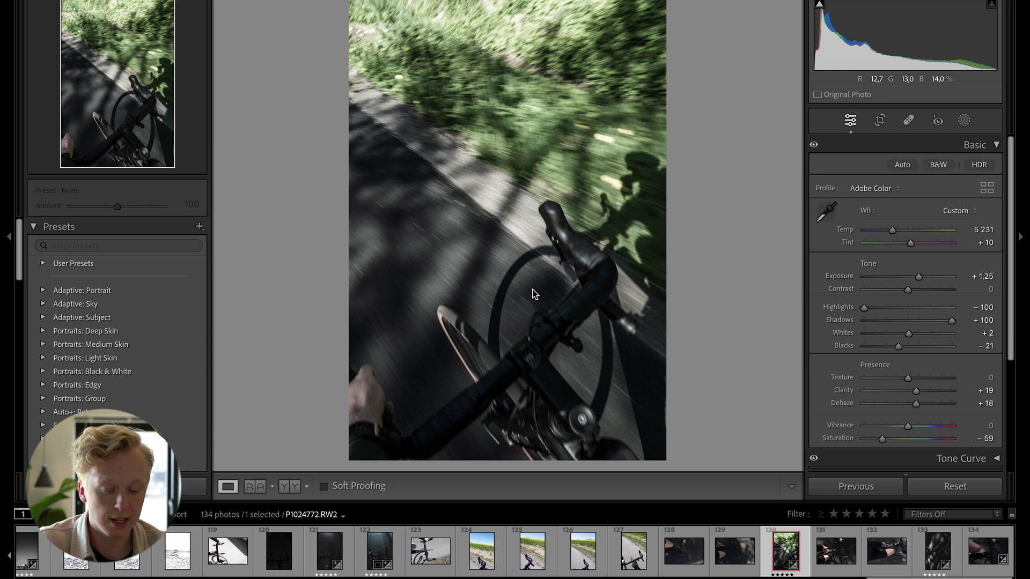
key("7")
key("8")
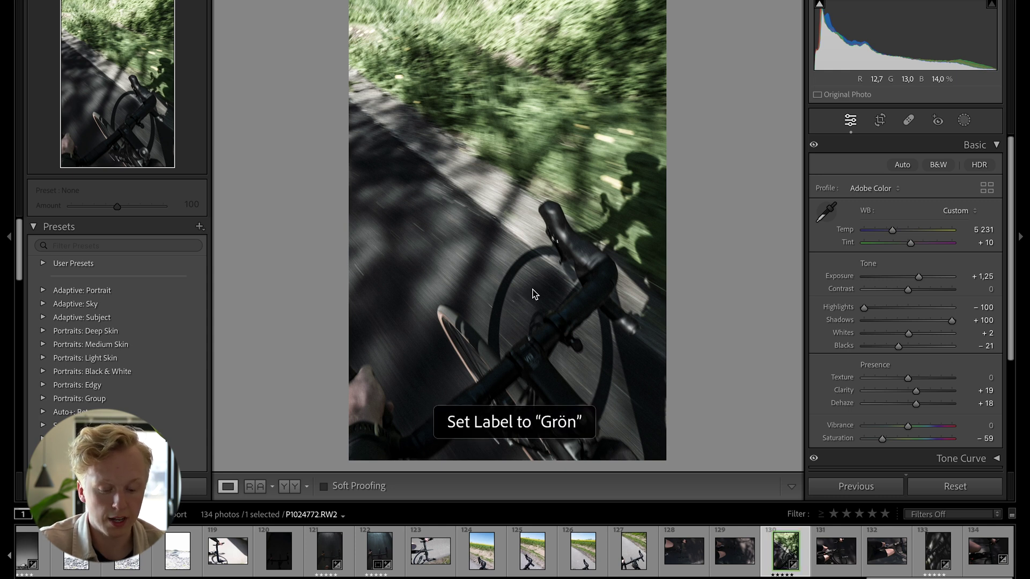
key("9")
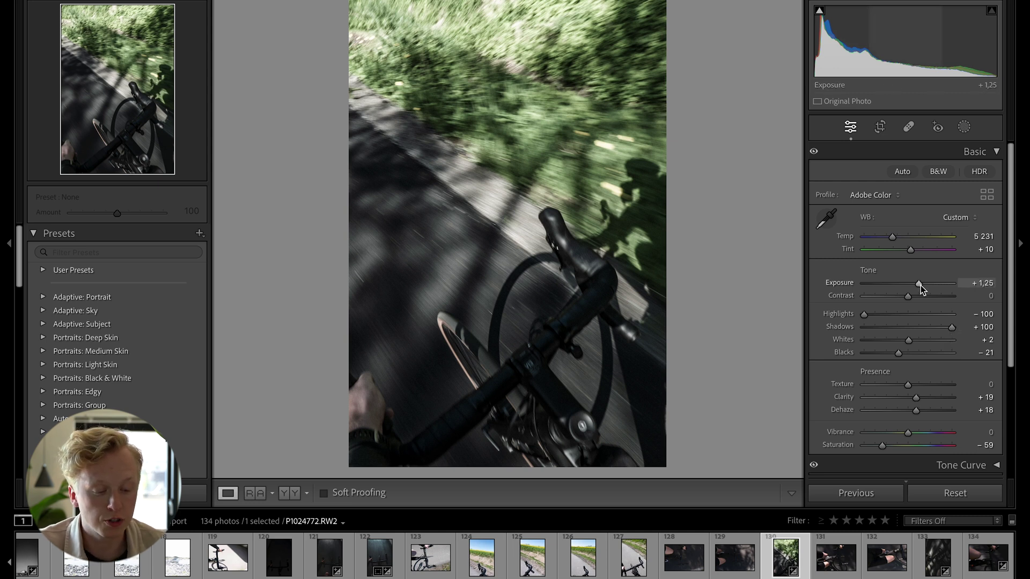
- Preview highlight clipping with Exposure raised to +3.50, and bring Exposure down to +0.50
key("alt")
left_click_drag(919, 285, 939, 283)
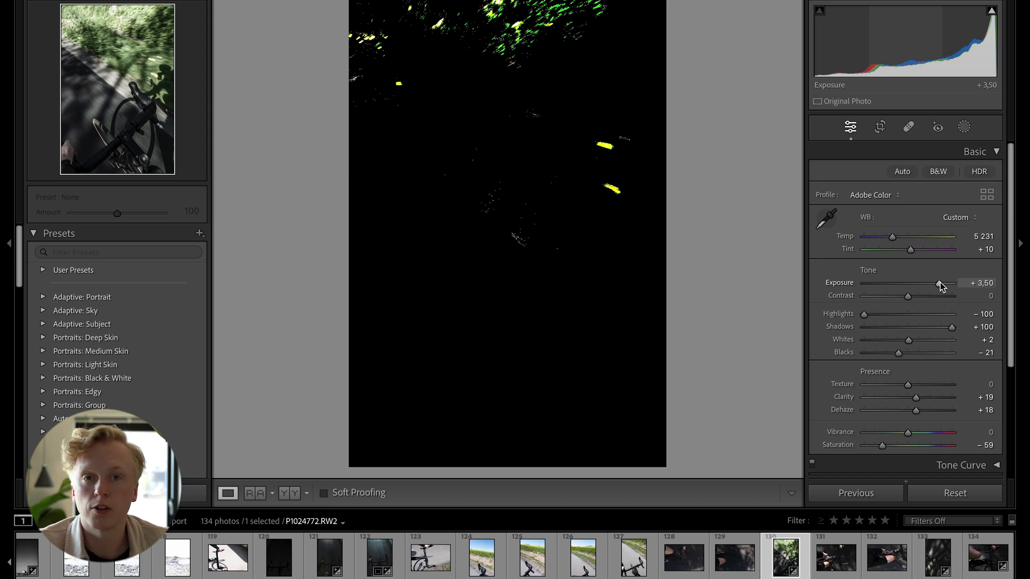
left_click_drag(939, 282, 912, 283)
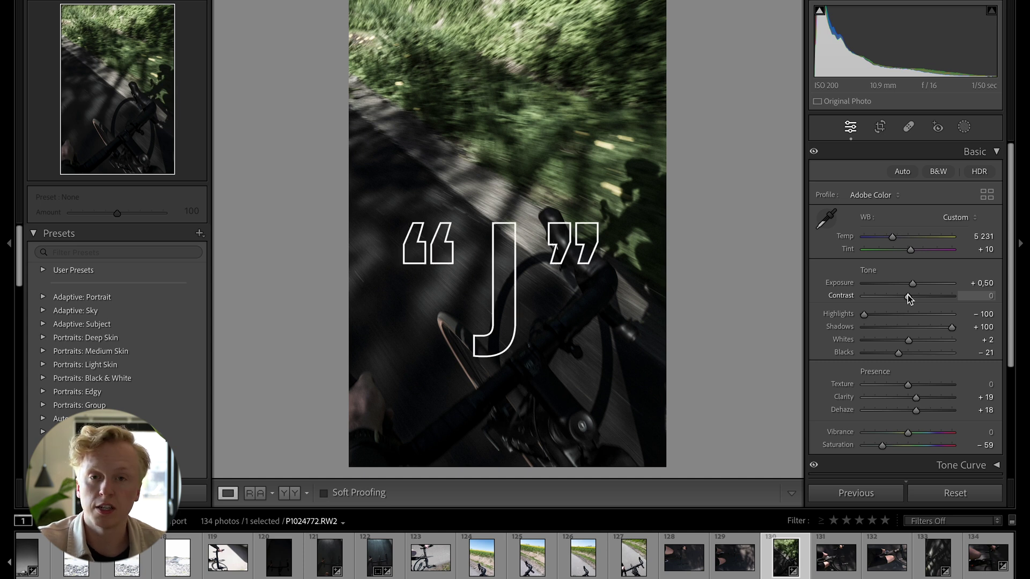
- Turn on the clipping indicators and raise Exposure strongly to check which areas clip
key("j")
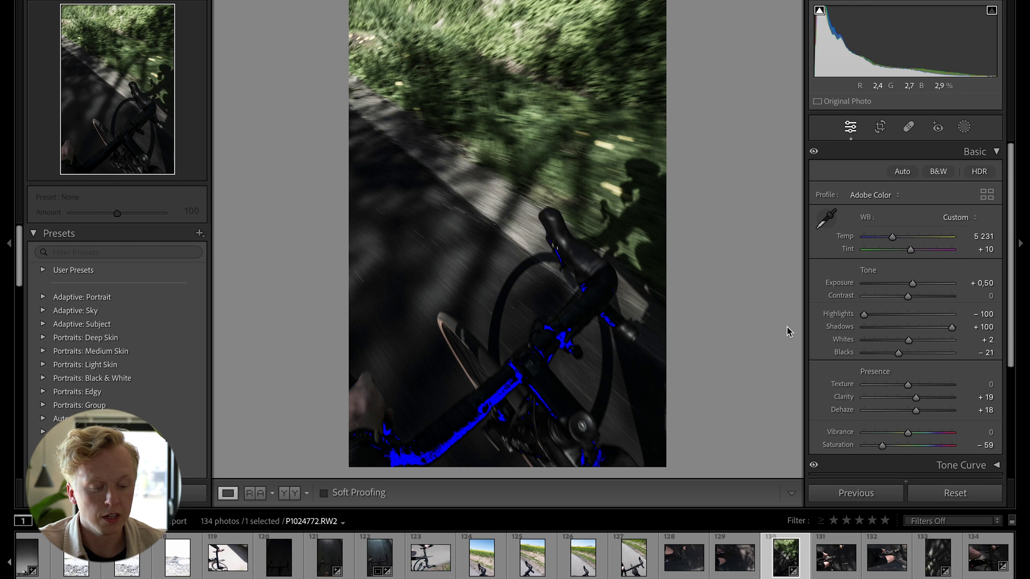
left_click_drag(913, 284, 934, 282)
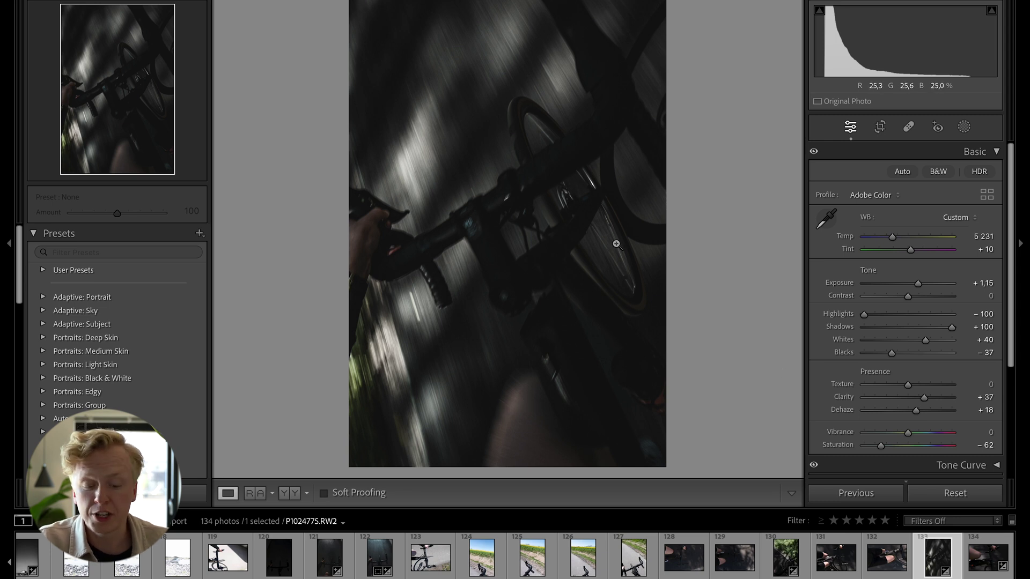
- Rotate photo P1024775.RW2 clockwise to landscape orientation
right_click(542, 236)
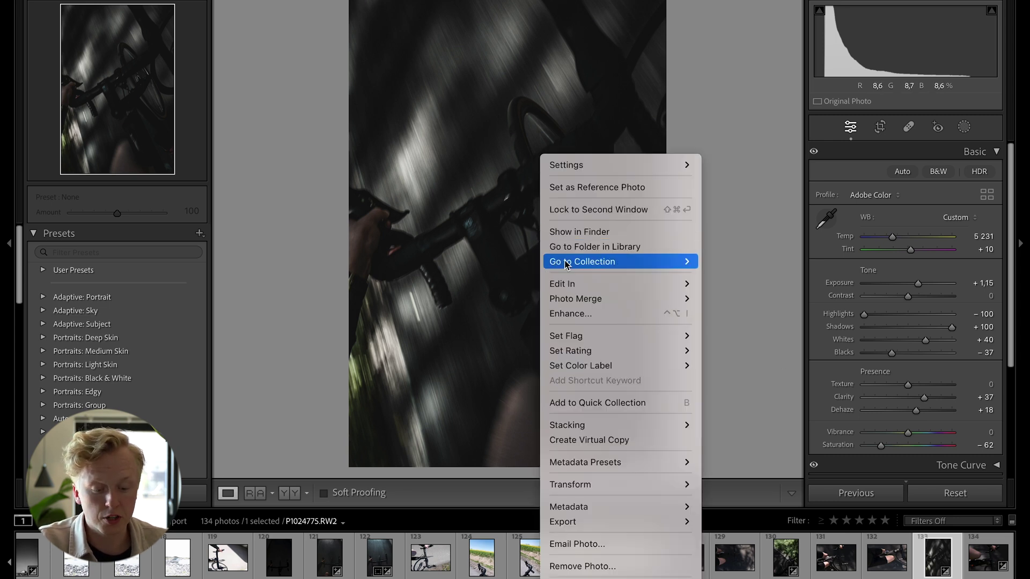
mouse_move(596, 494)
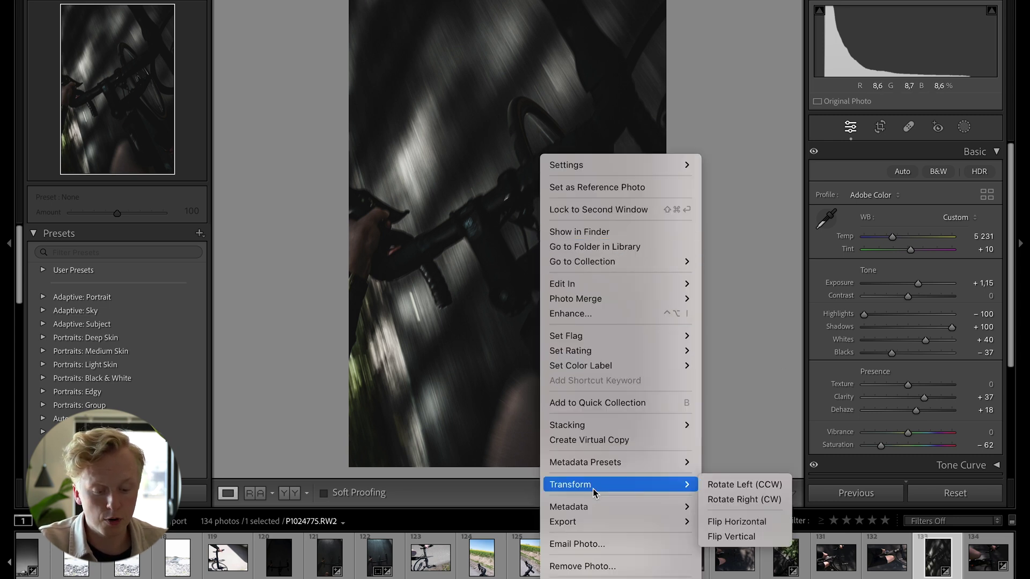
left_click(748, 501)
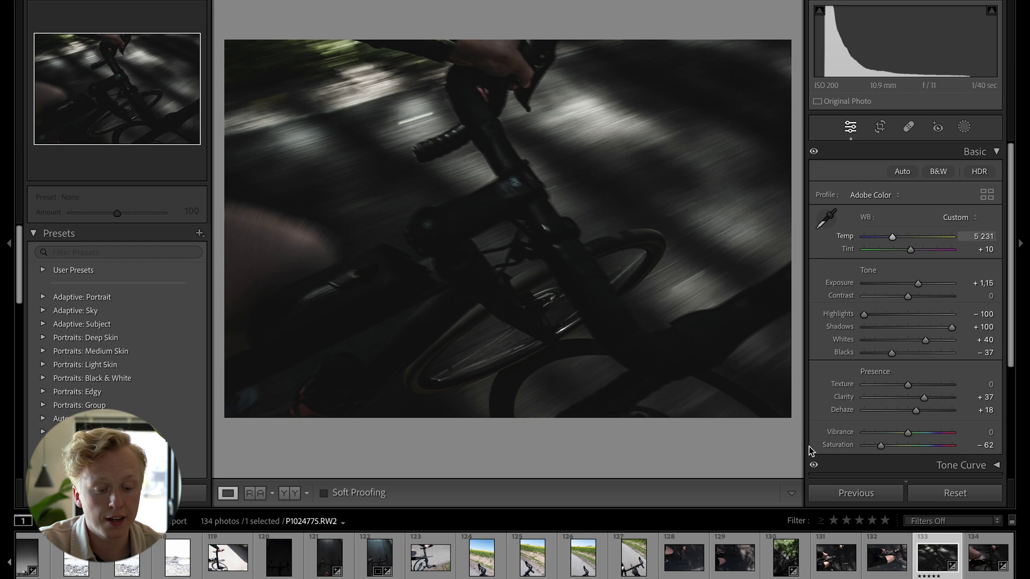
- Apply the develop settings of the previously viewed photo P1024775.RW2 to P1024776.RW2
left_click(989, 571)
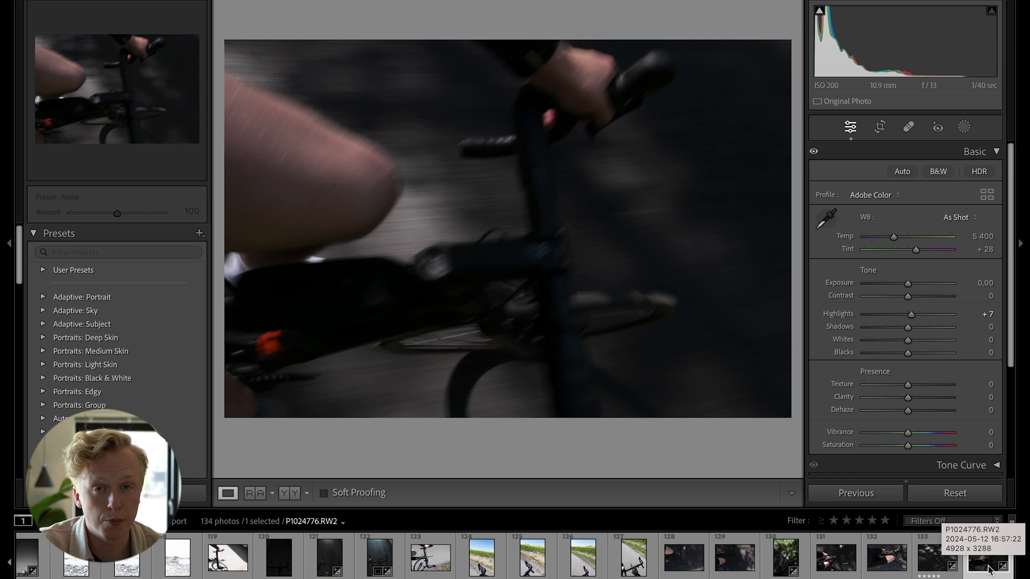
left_click(841, 495)
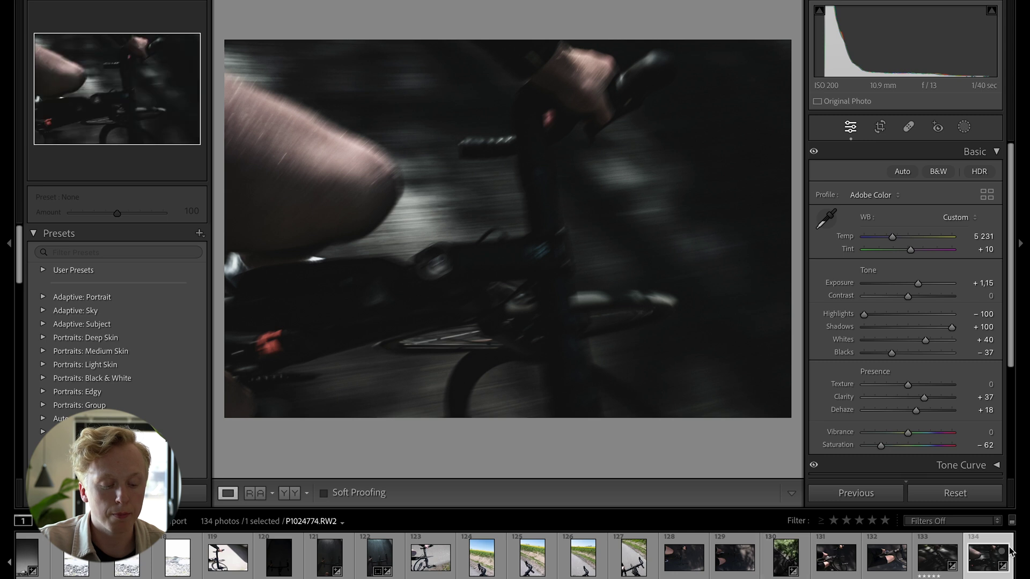
- View P1024772.RW2, return to P1024776.RW2 and apply the previous photo's develop settings to it
left_click(781, 562)
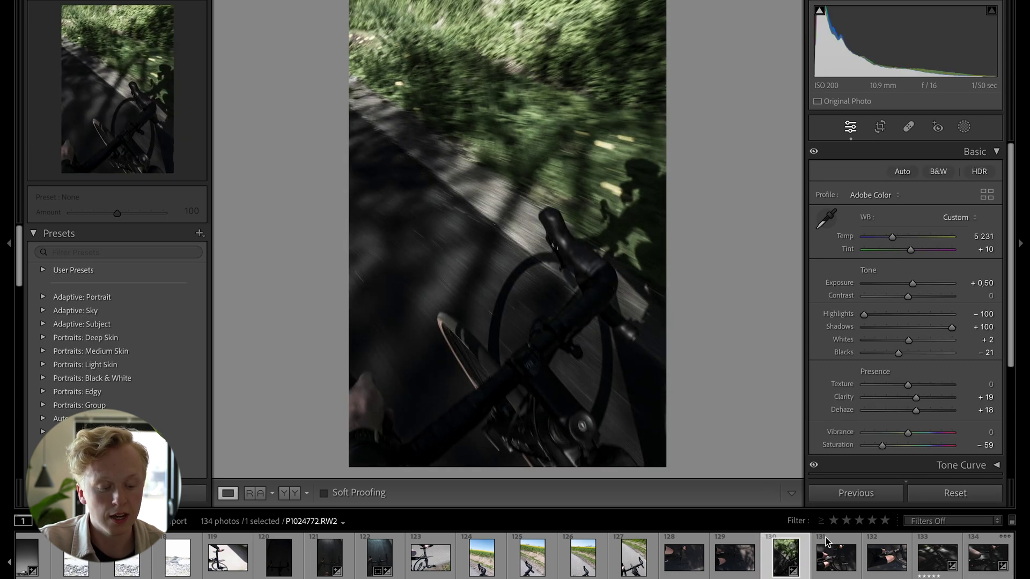
left_click(978, 563)
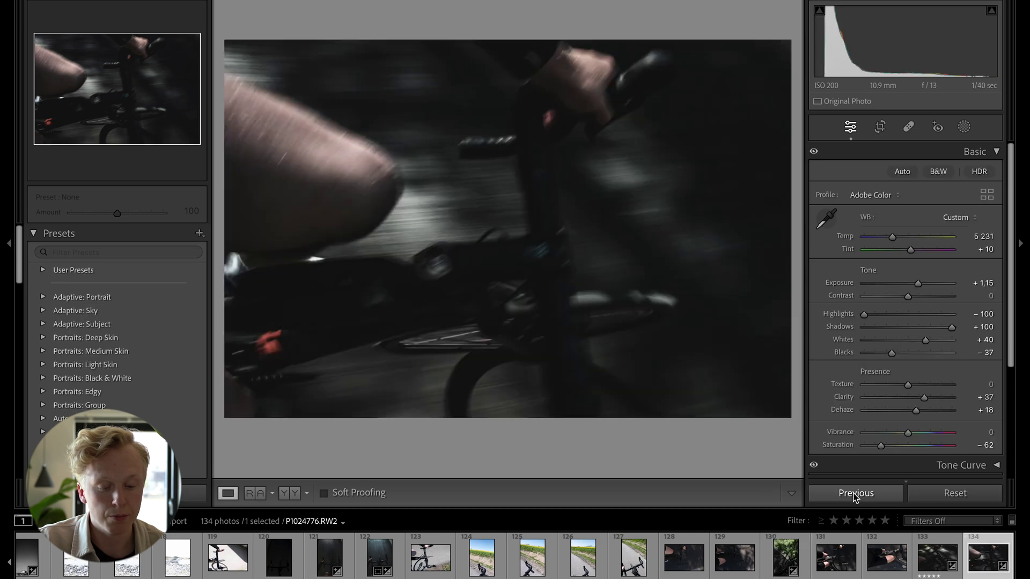
left_click(854, 494)
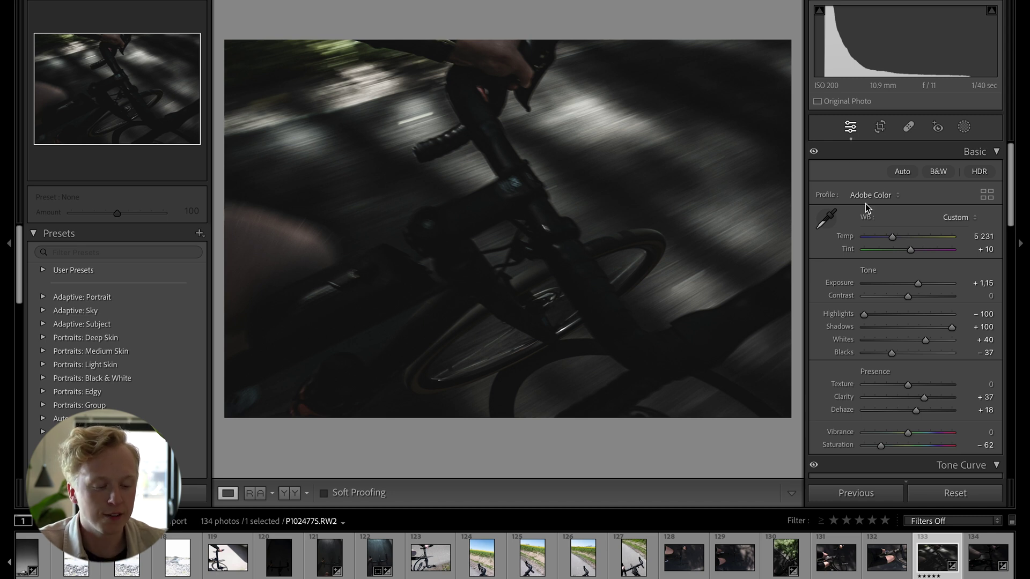
- Look through the develop adjustment sections of P1024775.RW2 and collapse them all
scroll(890, 227, "down", 10)
scroll(891, 233, "up", 4)
scroll(891, 231, "down", 5)
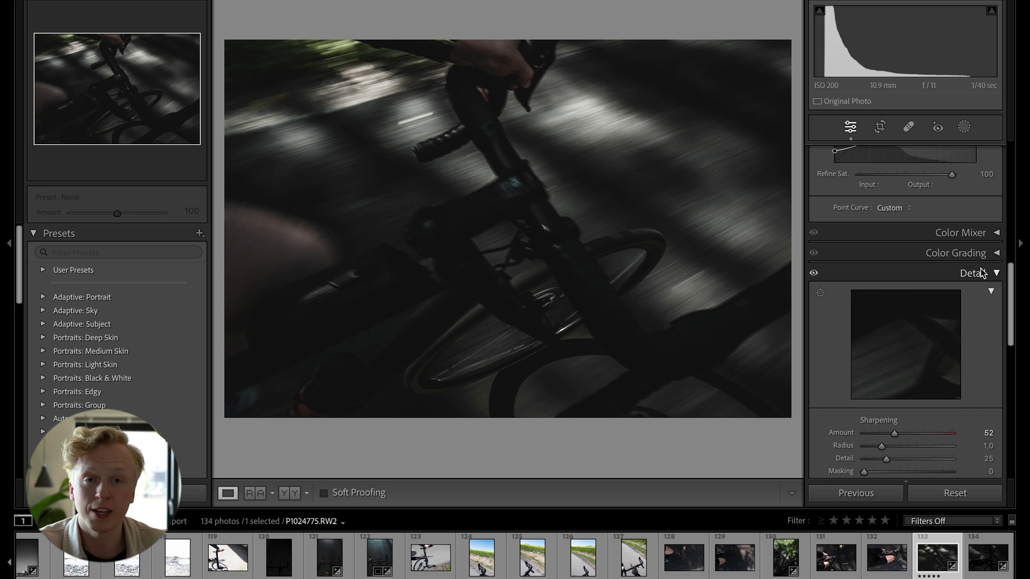
scroll(856, 246, "up", 10)
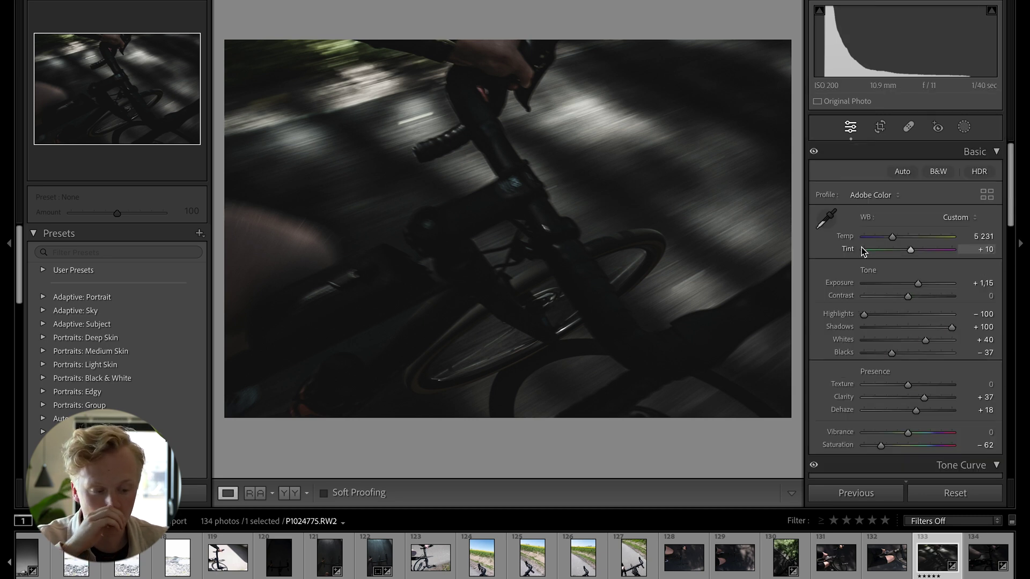
right_click(939, 152)
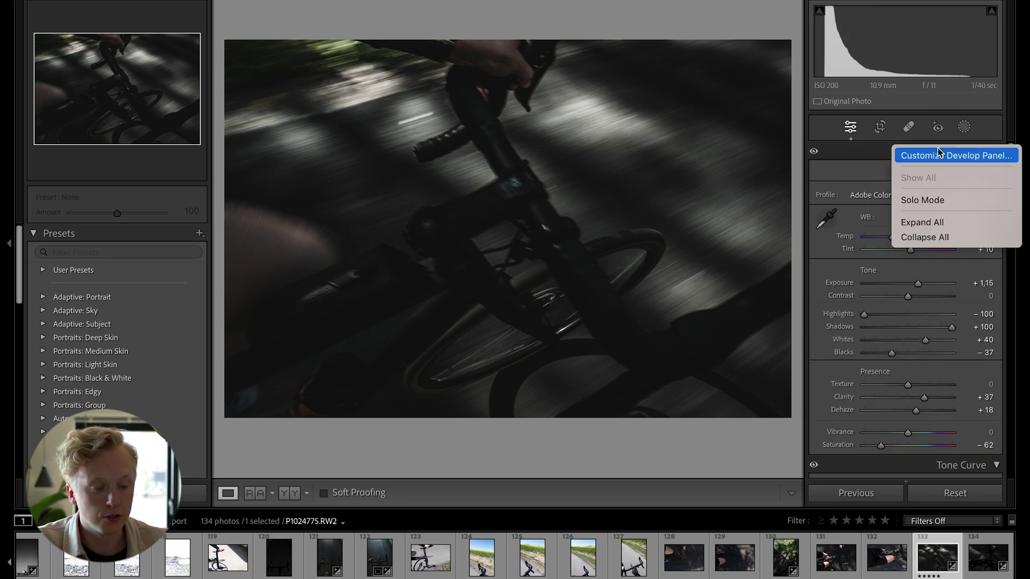
left_click(924, 238)
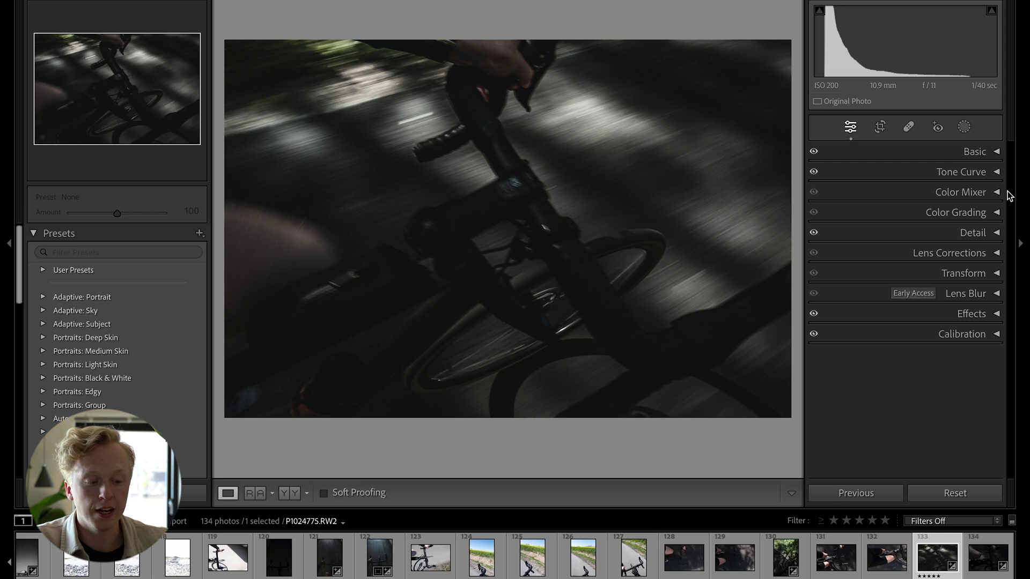
- Open and close the Tone Curve section, and expand all the develop adjustment sections
left_click(998, 174)
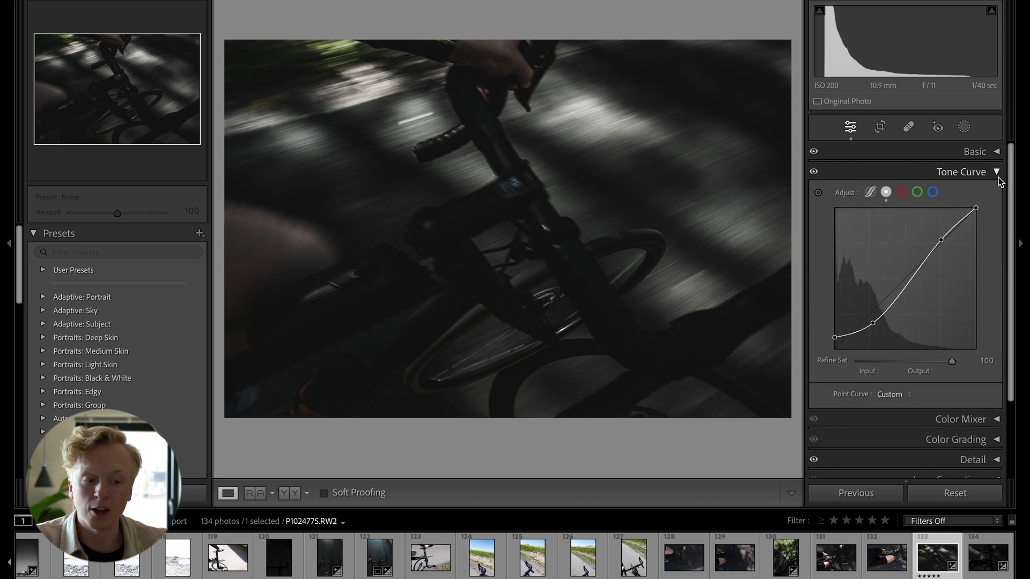
left_click(998, 173)
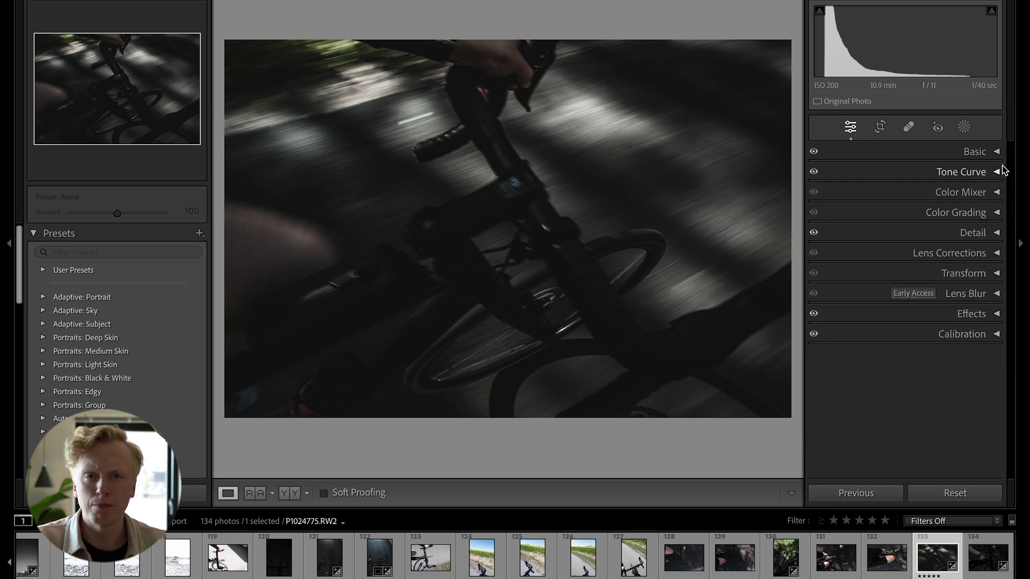
right_click(934, 156)
left_click(914, 233)
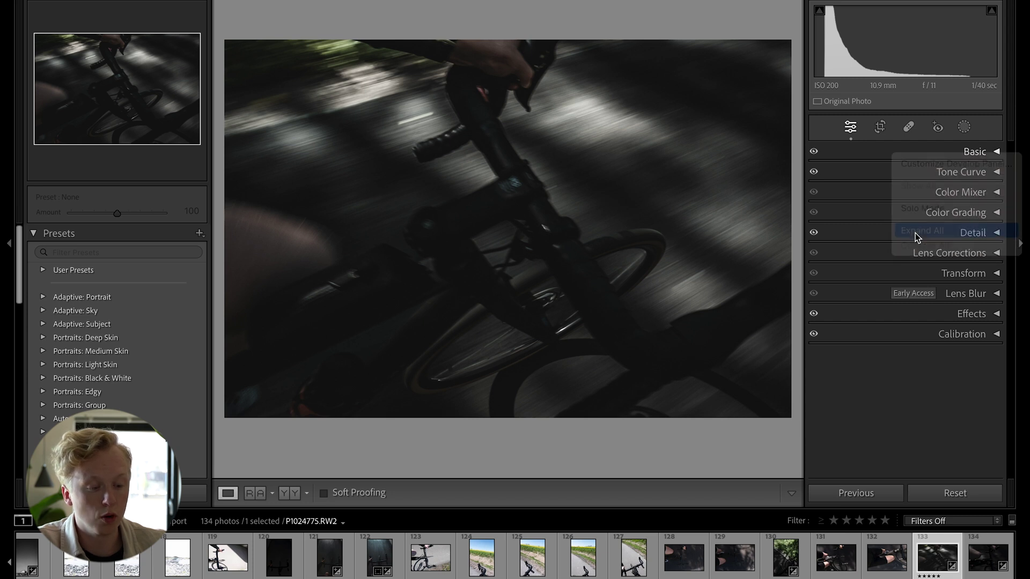
- Collapse all the develop adjustment sections of P1024775.RW2
scroll(917, 231, "up", 15)
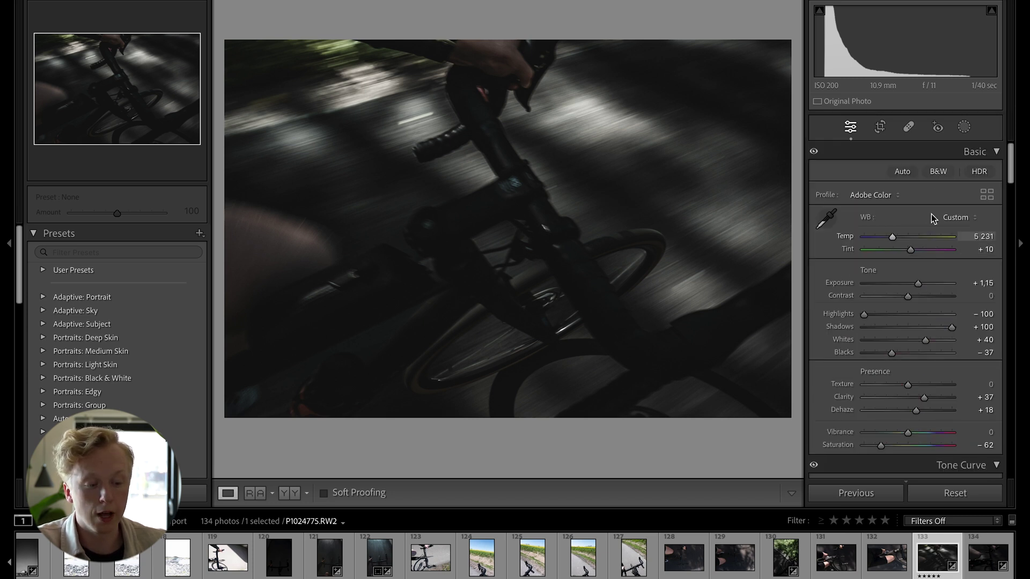
right_click(922, 151)
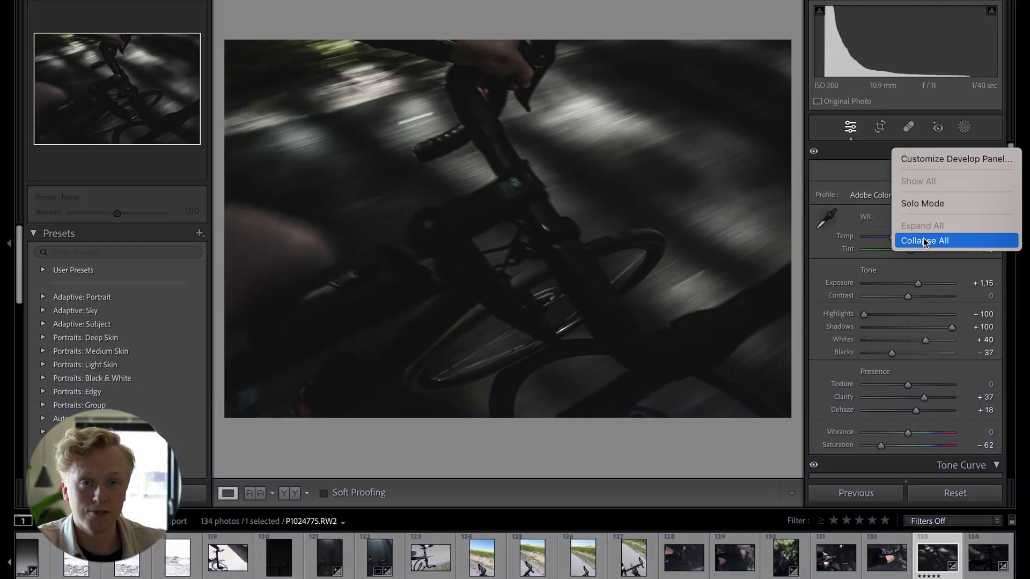
left_click(925, 241)
- Create a virtual copy of P1024772.RW2, view the original and return to the copy
left_click(786, 557)
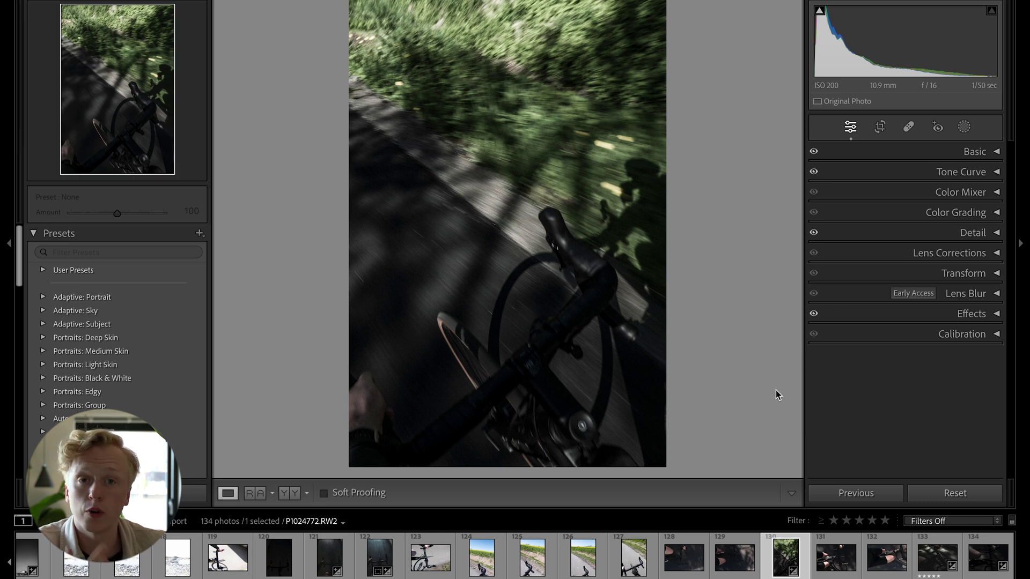
right_click(785, 562)
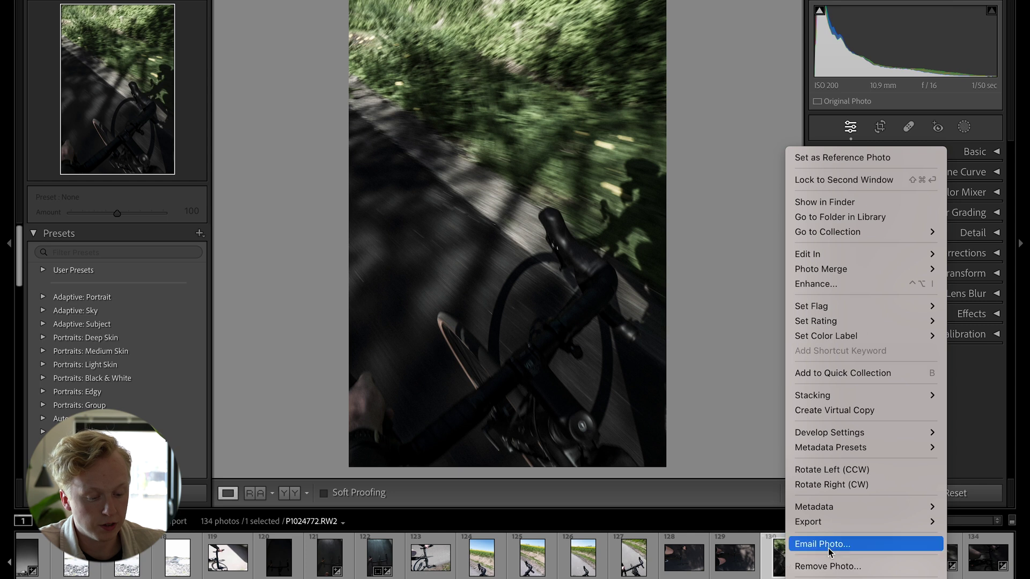
left_click(863, 411)
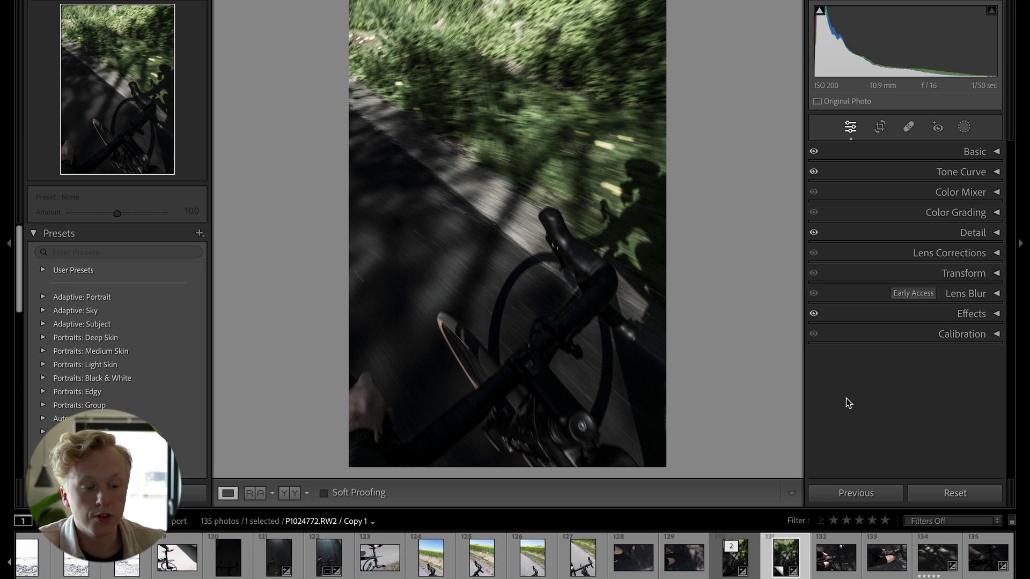
left_click(732, 564)
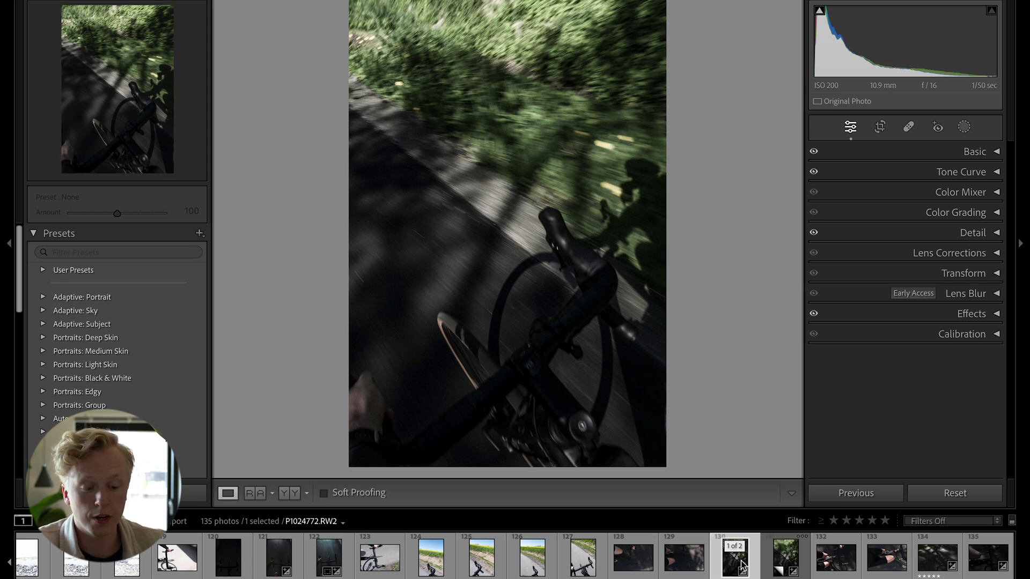
left_click(786, 561)
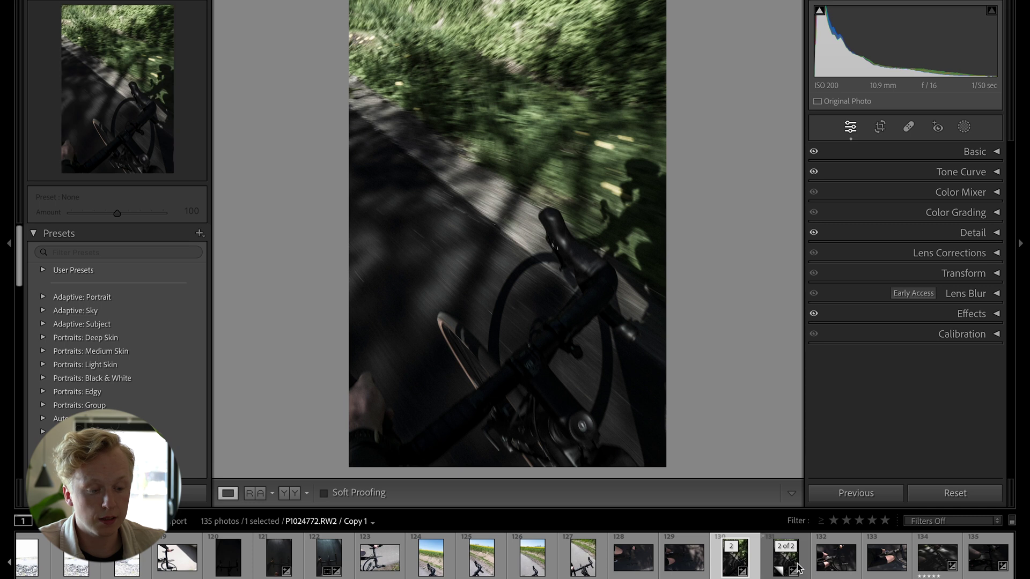
- Set the Calibration Blue Primary hue of the virtual copy to -100 and compare it with the original
left_click(976, 334)
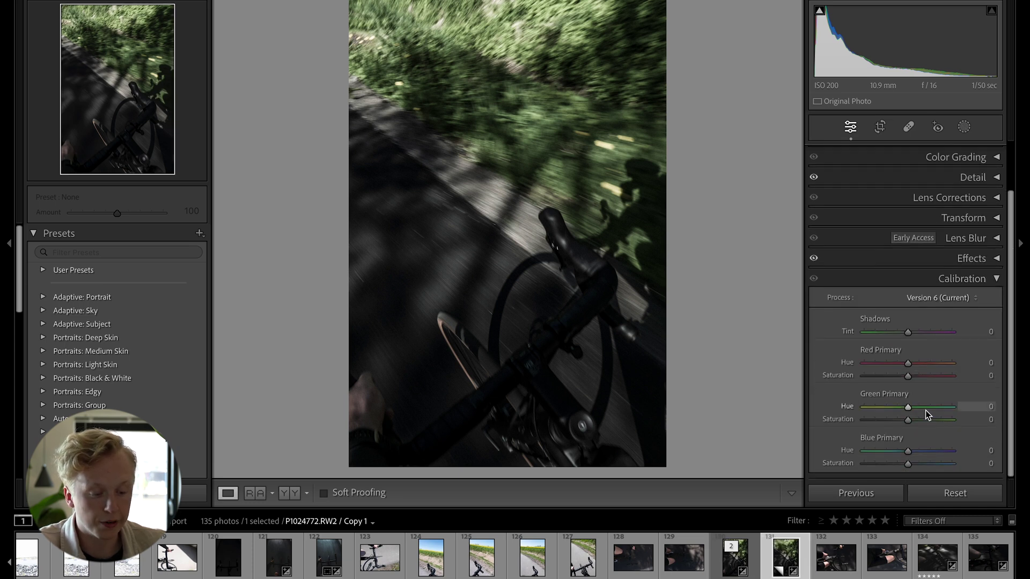
left_click_drag(907, 451, 829, 460)
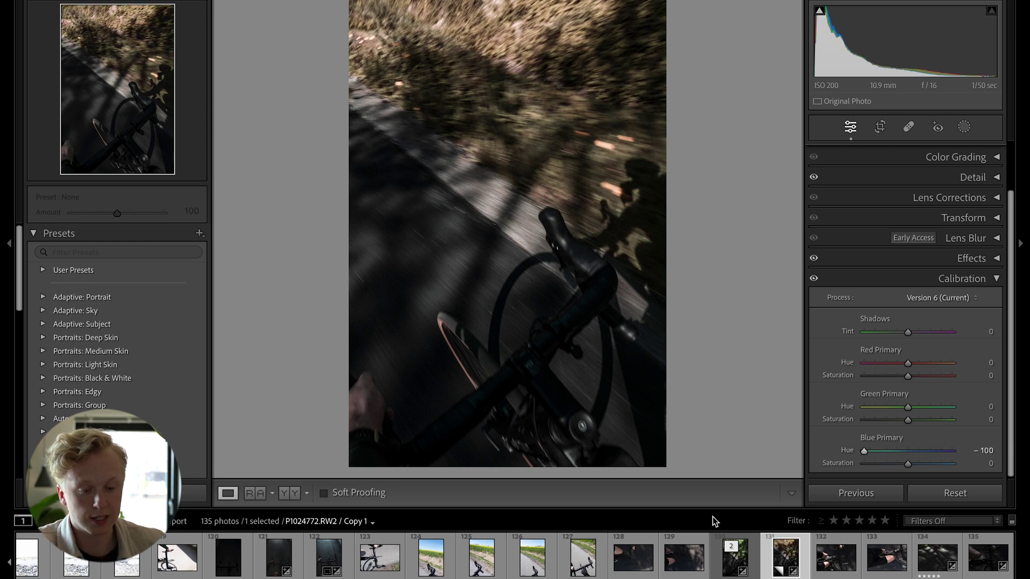
key("Left")
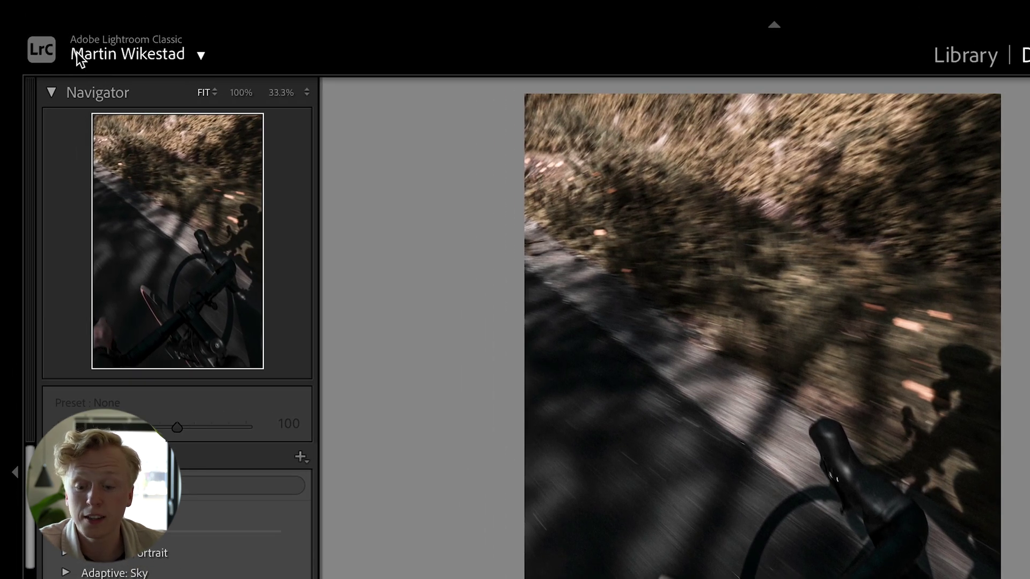
- Open the Identity Plate Editor and change the identity plate from Adobe ID to Personalized
right_click(50, 53)
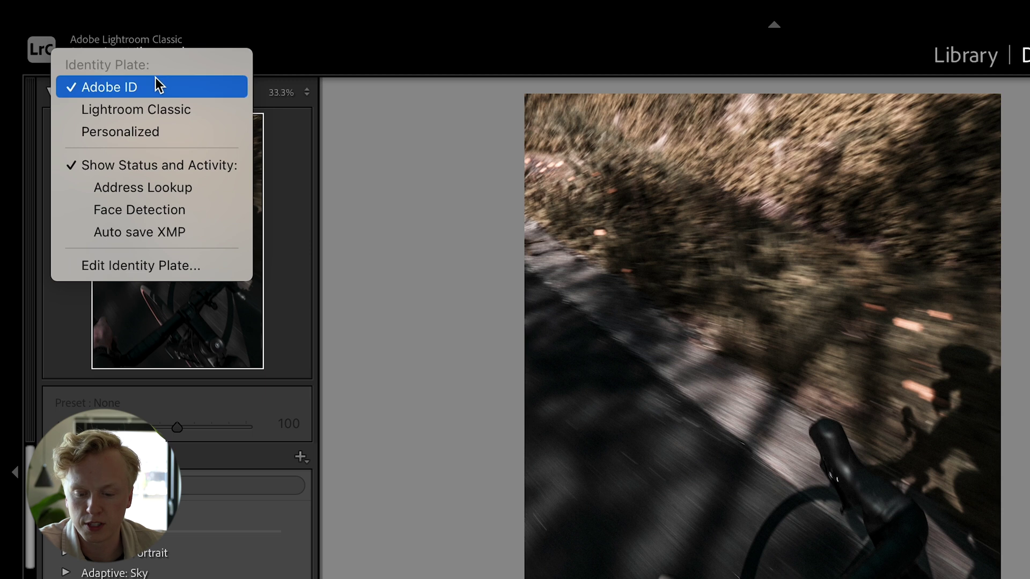
left_click(139, 270)
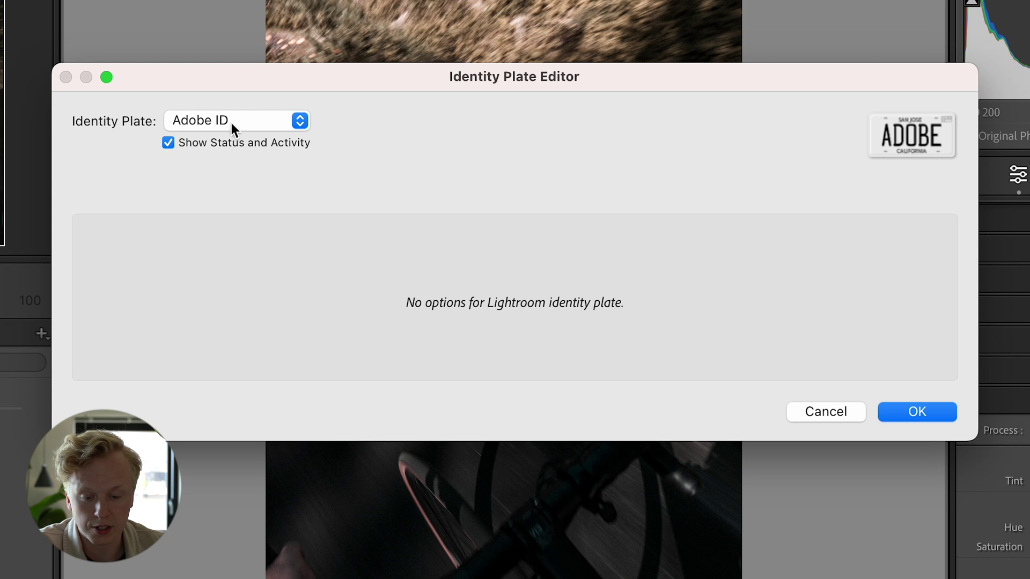
left_click(234, 117)
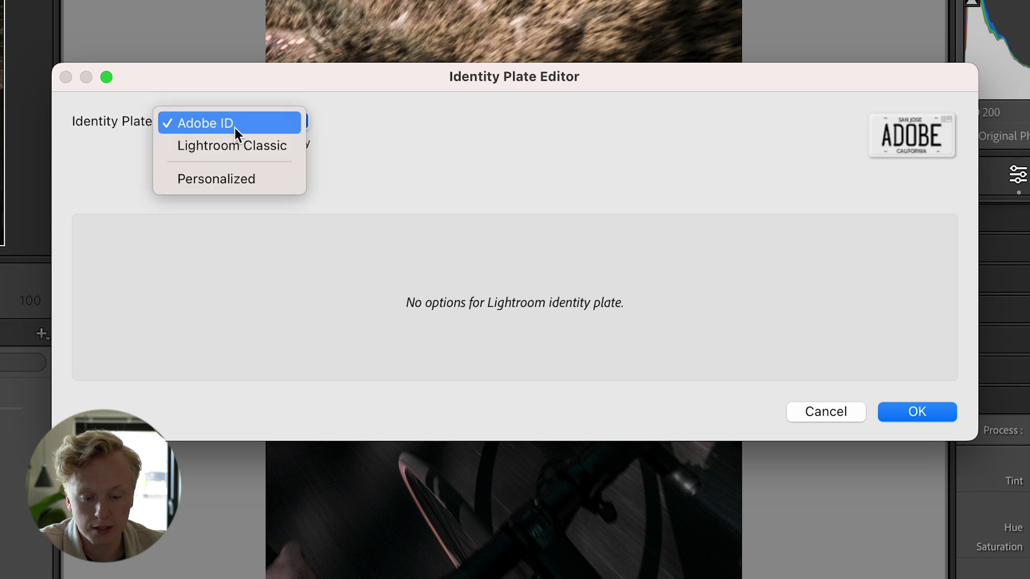
left_click(214, 177)
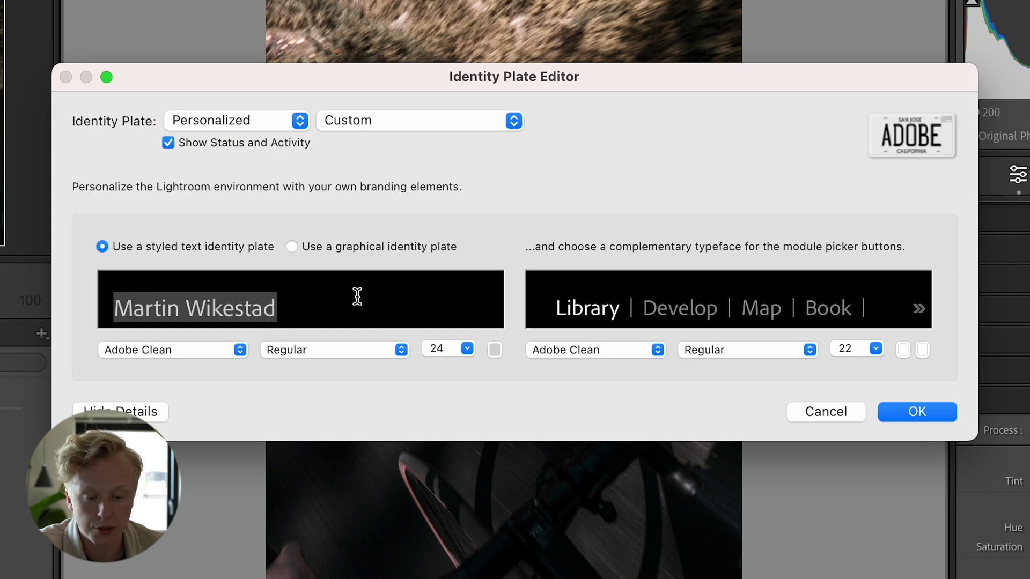
- Set the font of the styled identity plate text to Bebas Neue and look at the font size choices
left_click_drag(297, 317, 72, 303)
left_click(239, 346)
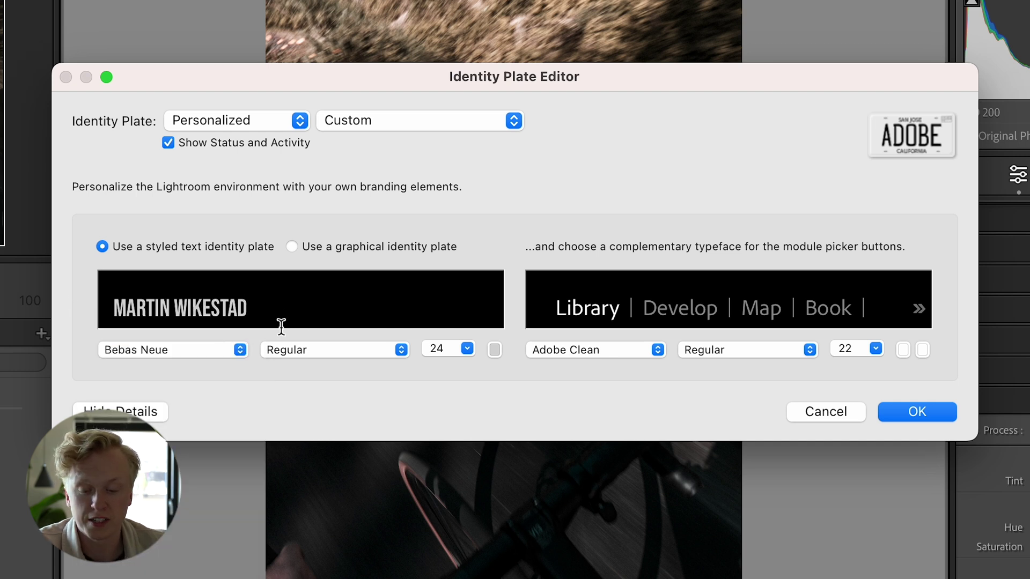
left_click(467, 348)
left_click(468, 349)
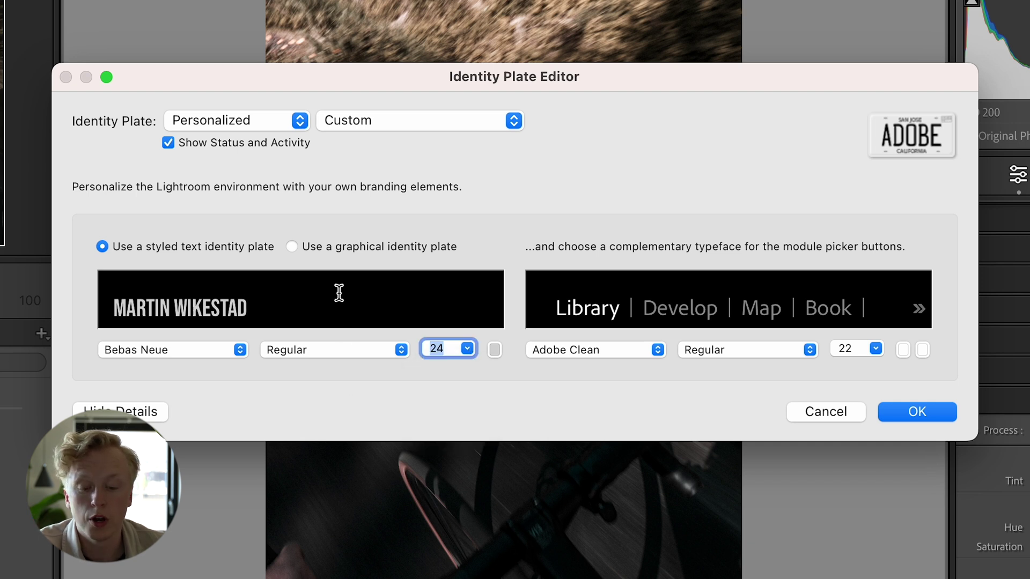
- View the graphical identity plate option, switch back to the styled text identity plate and save it
left_click(292, 247)
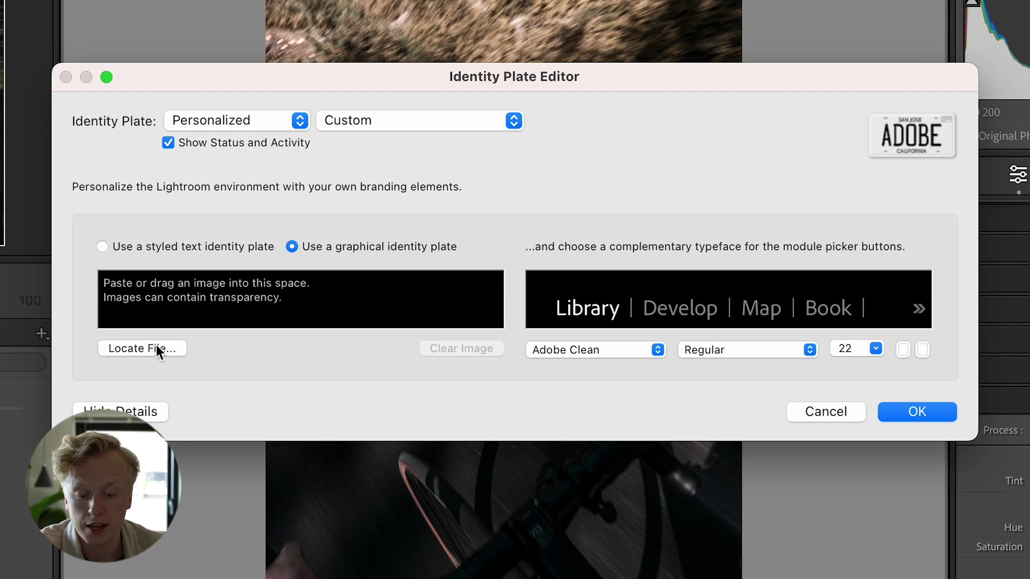
left_click(103, 245)
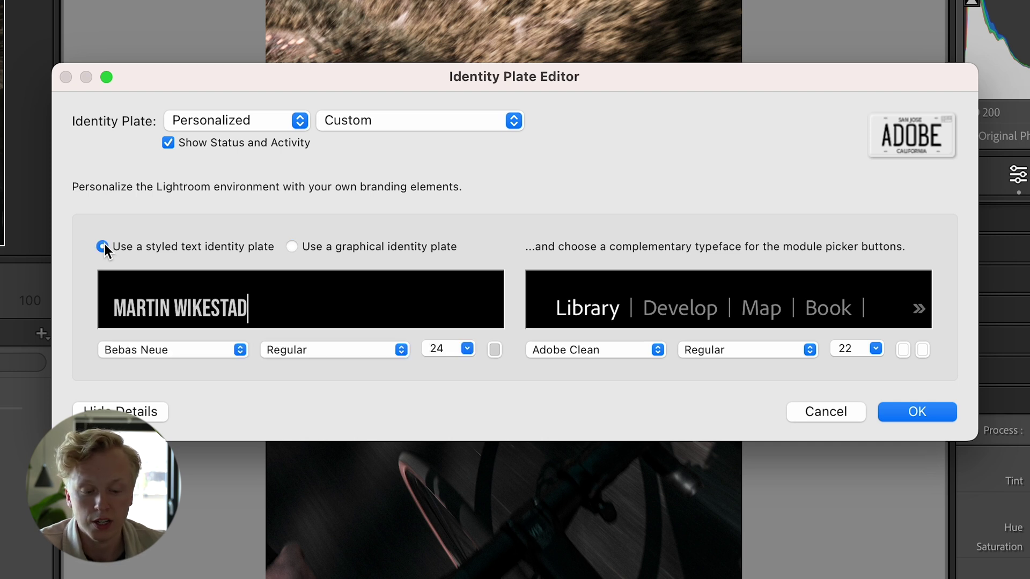
left_click(914, 412)
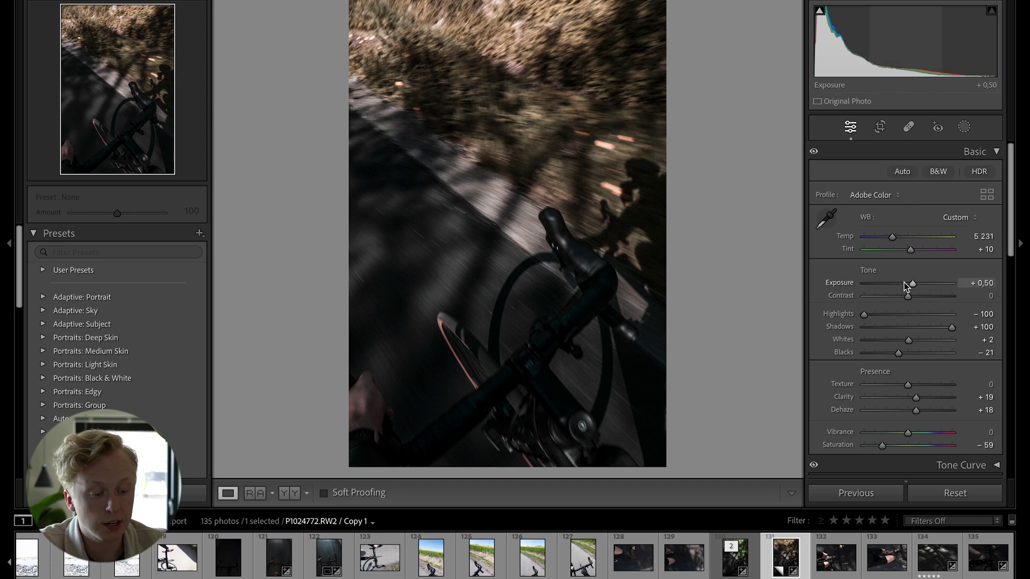
- Raise the virtual copy's exposure in 0.10 increments to +0.80, and lower it to +0.60
mouse_move(916, 283)
left_mouse_down()
mouse_move(892, 281)
mouse_move(911, 286)
left_mouse_up()
key("ctrl+z")
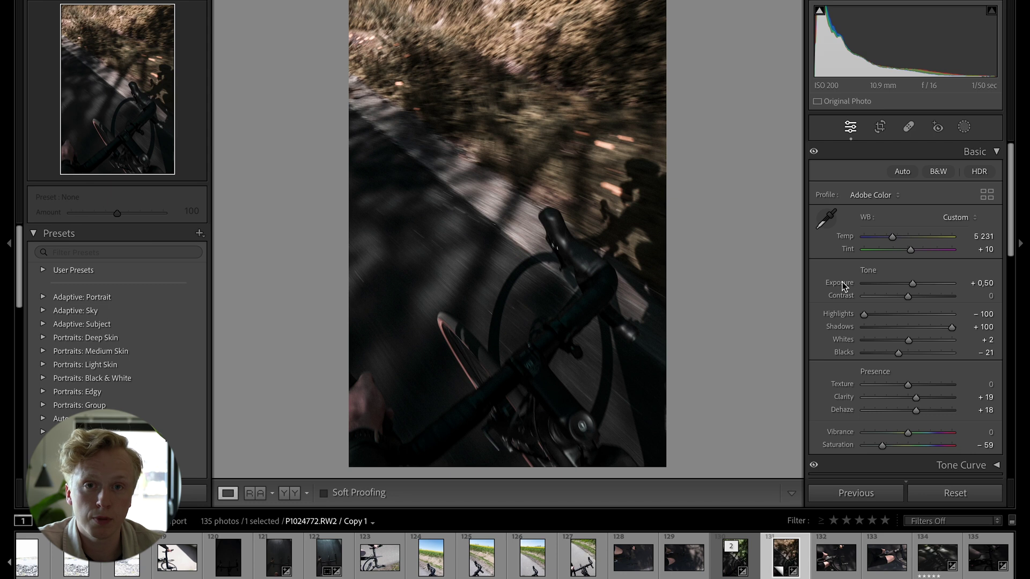
key("Up")
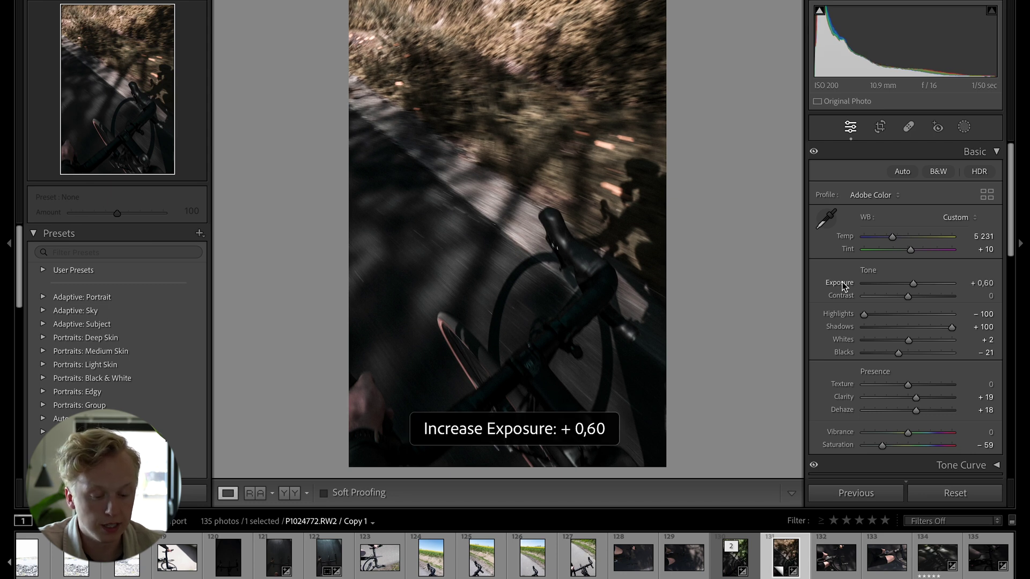
key("Up")
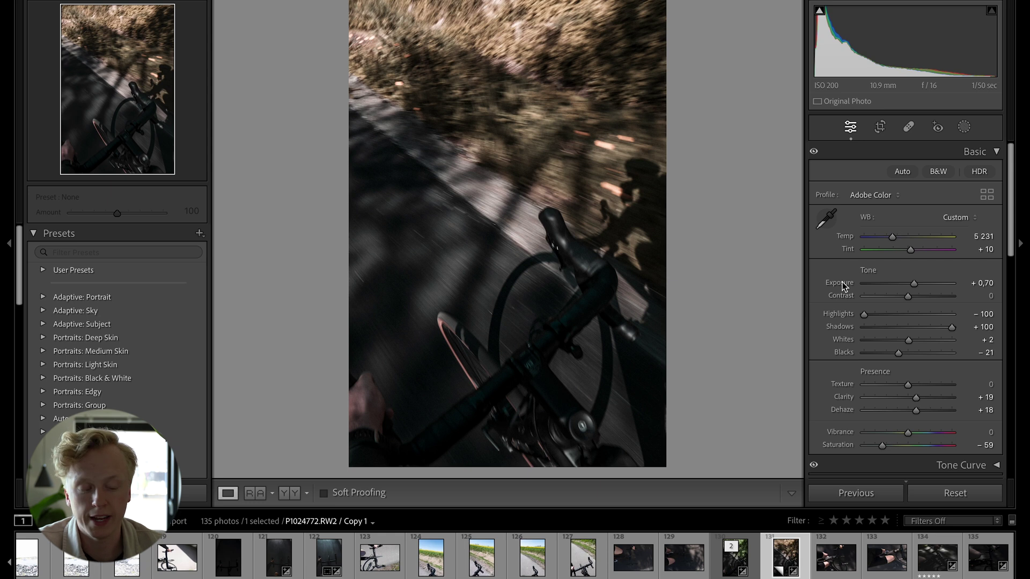
key("Up")
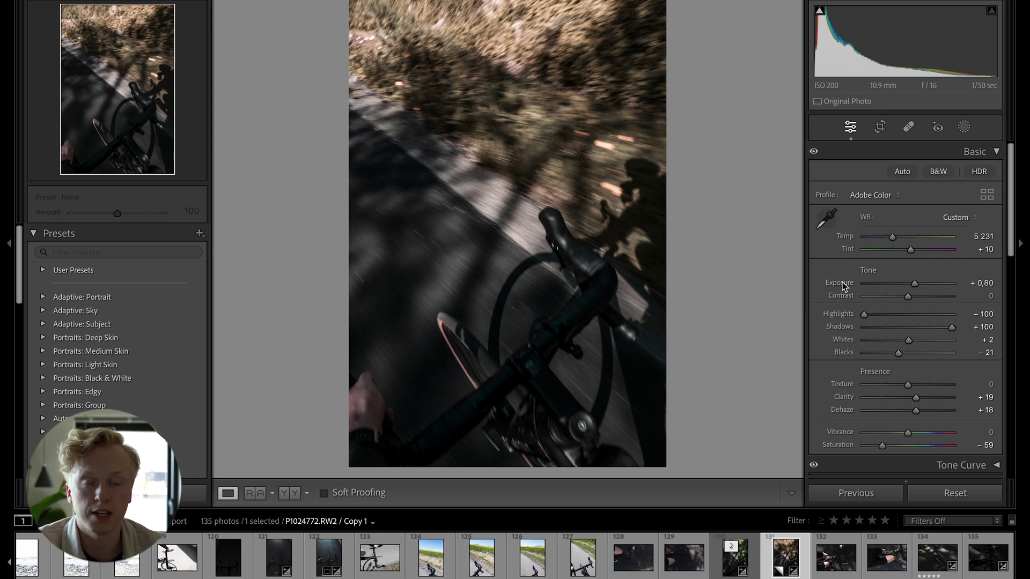
key("Down")
key("Down")
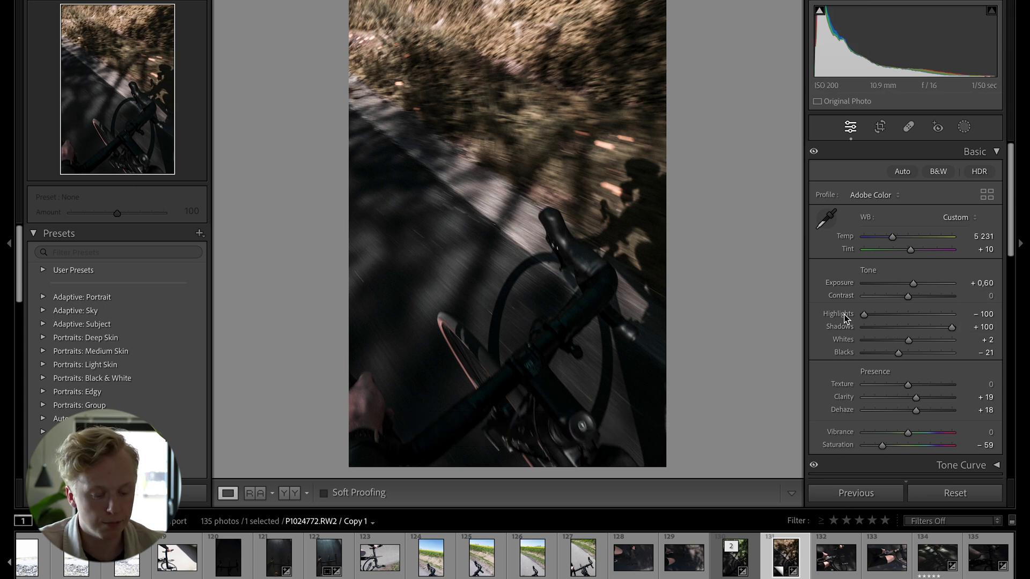
key("plus")
key("plus")
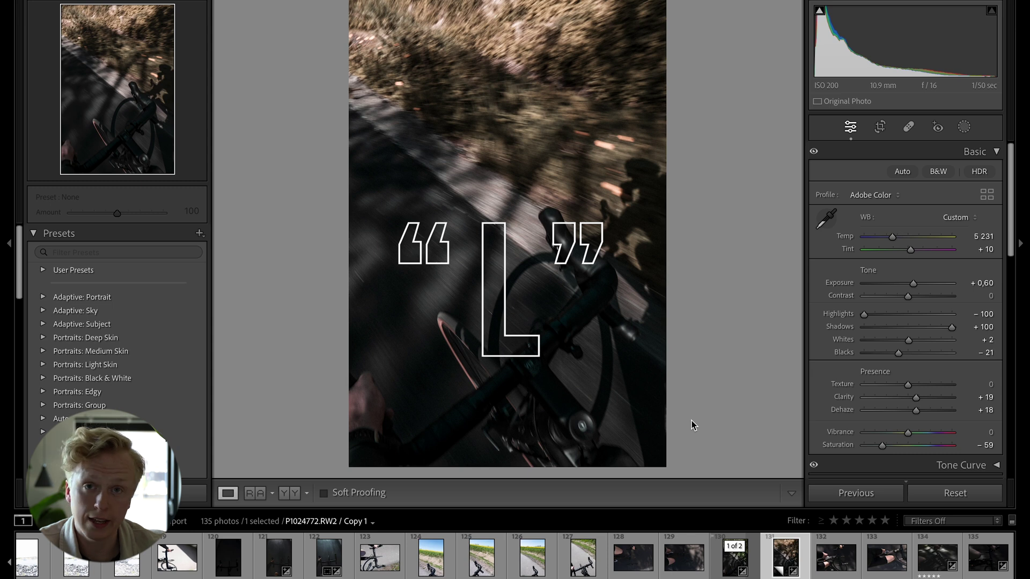
- Cycle through the dimmed and blacked-out Lights Out modes and preview the virtual copy in full screen
key("l")
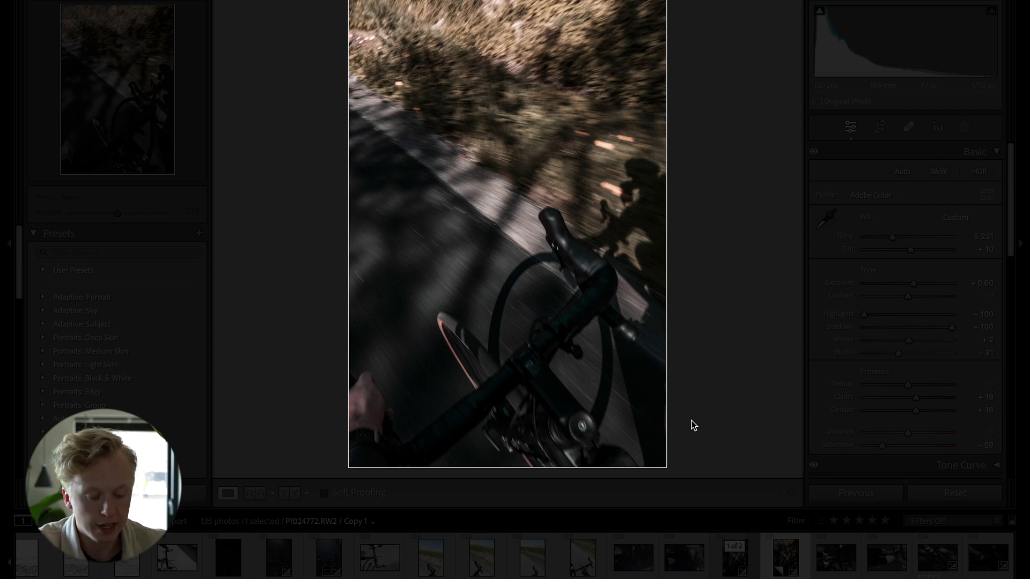
key("l")
key("l")
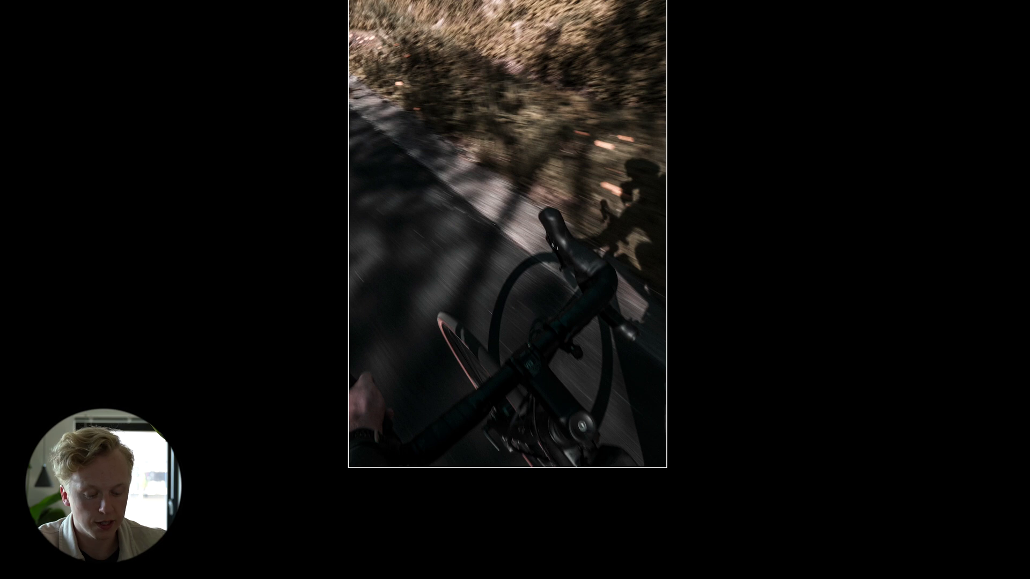
key("l")
key("l")
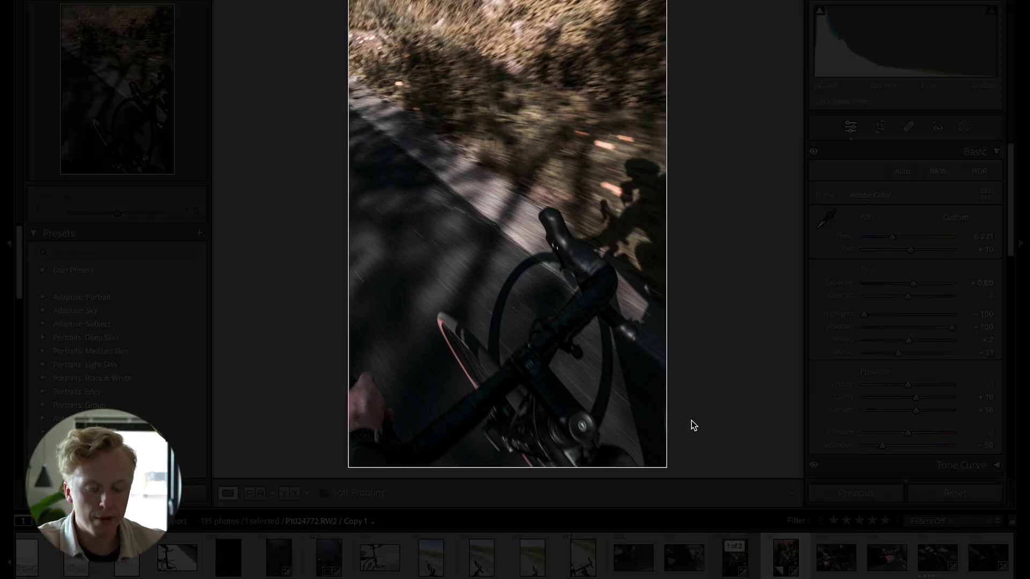
key("l")
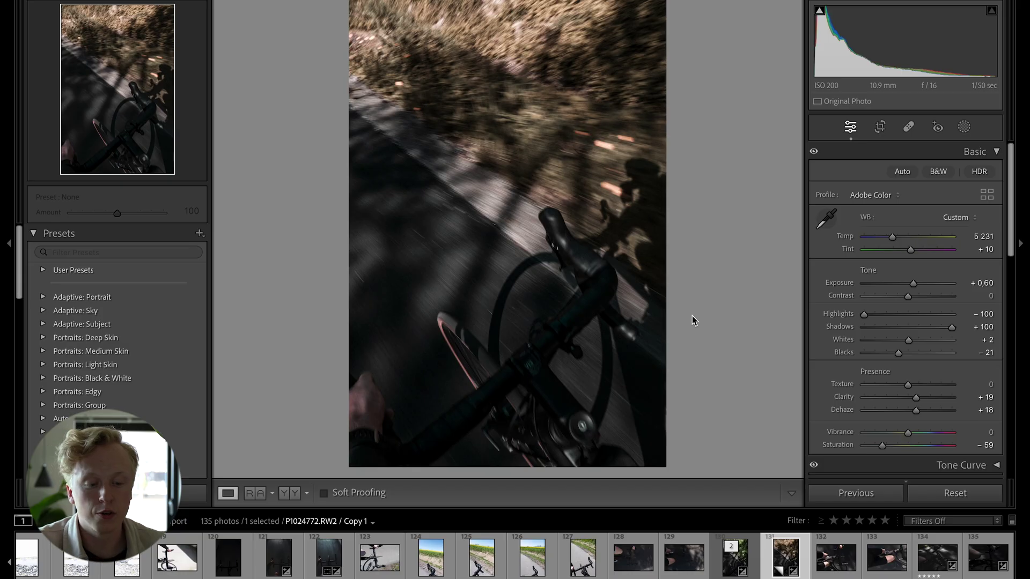
key("f")
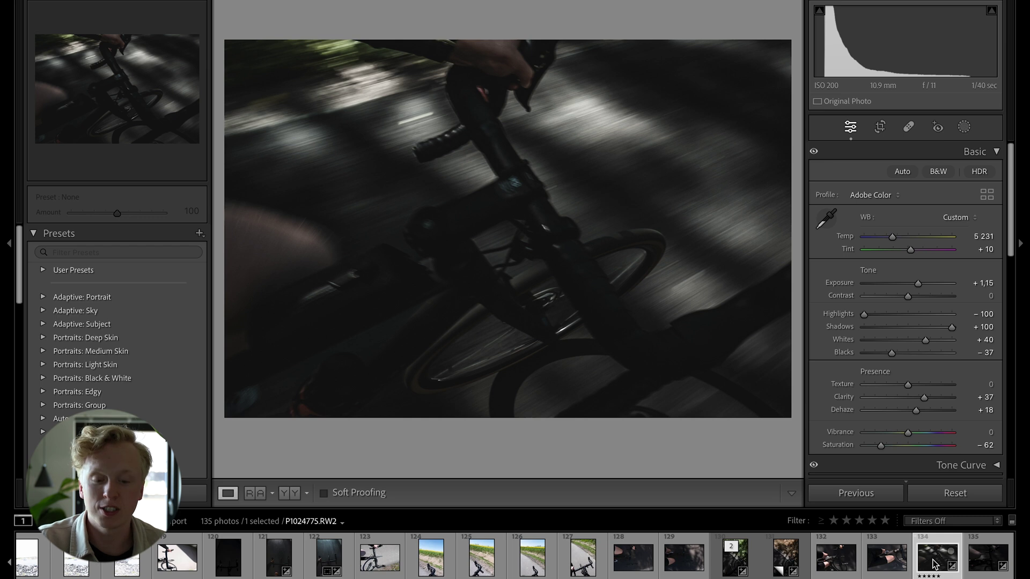
- View P1024775.RW2 before and after editing, and compare it side by side with the original P1024772.RW2
key("y")
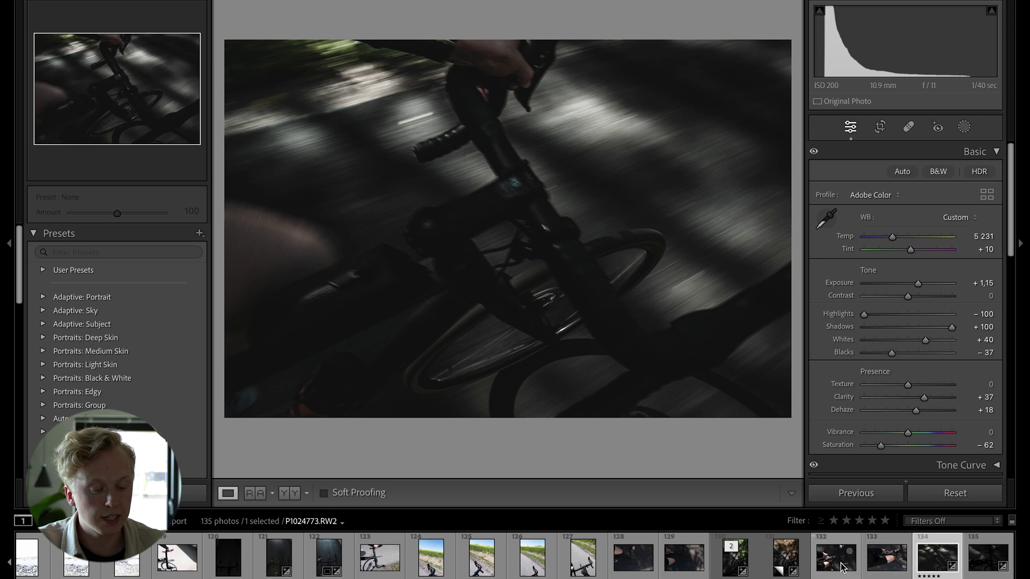
left_click(733, 568, "ctrl")
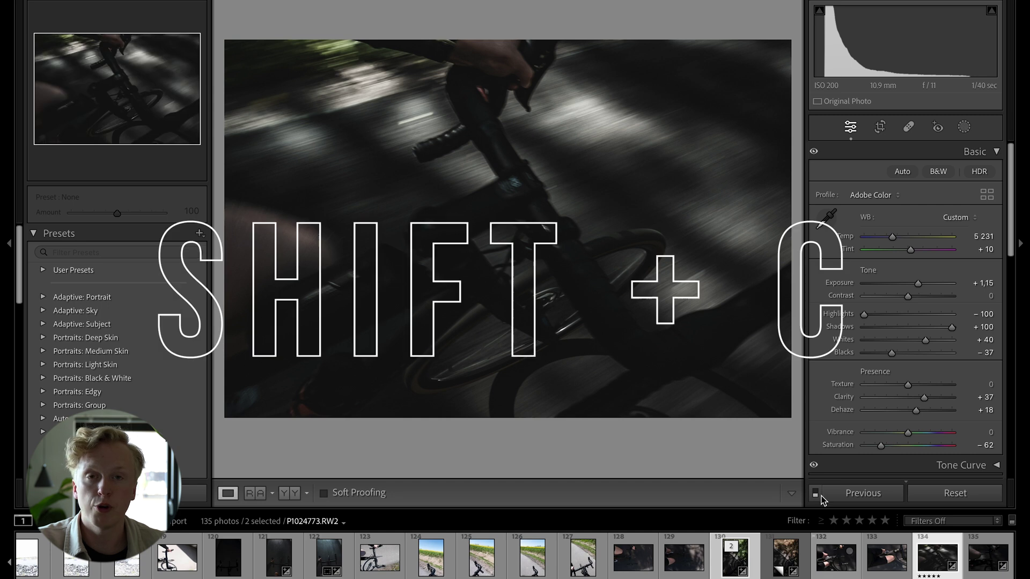
key("shift+c")
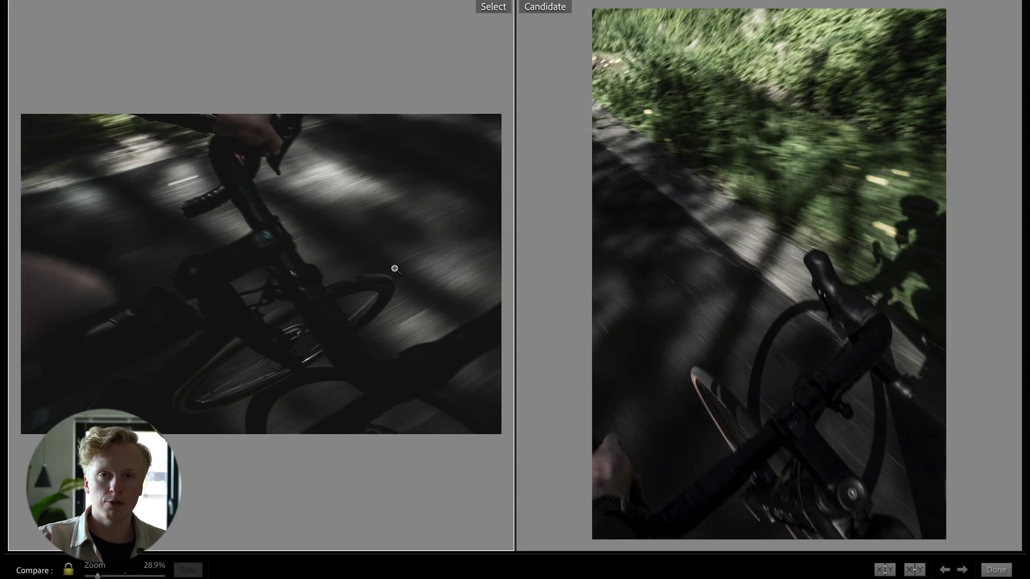
key("d")
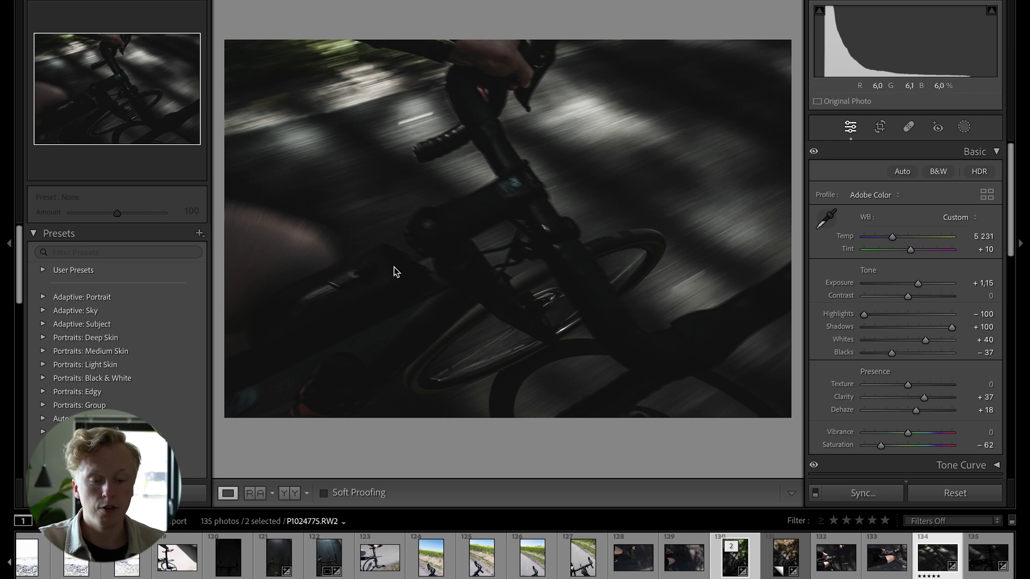
key("c")
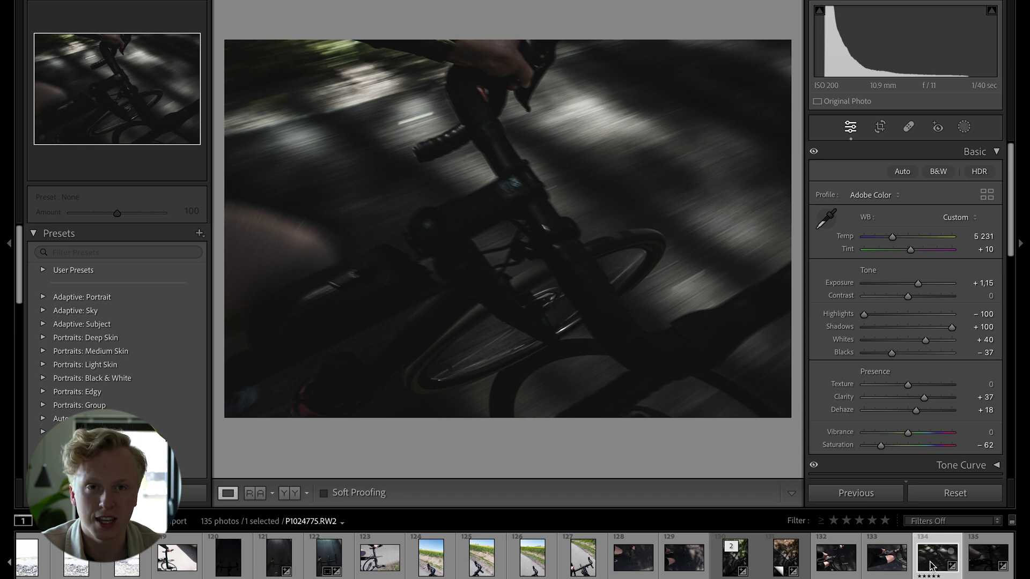
- Add both P1024772.RW2 versions and the two dark handlebar photos to the selection with P1024775.RW2, and compare all five in Survey view
left_click(780, 567, "ctrl")
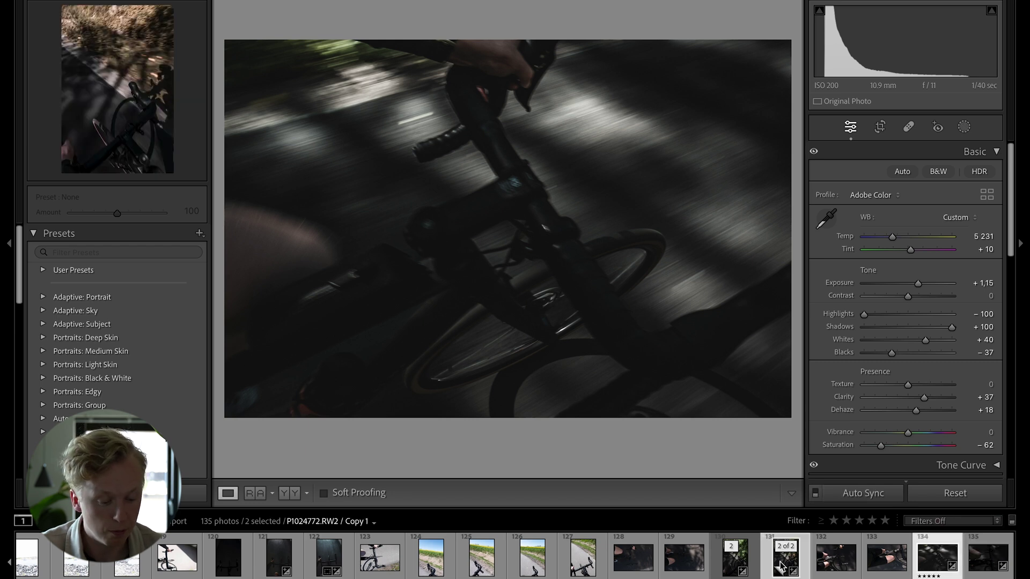
left_click(735, 561, "ctrl")
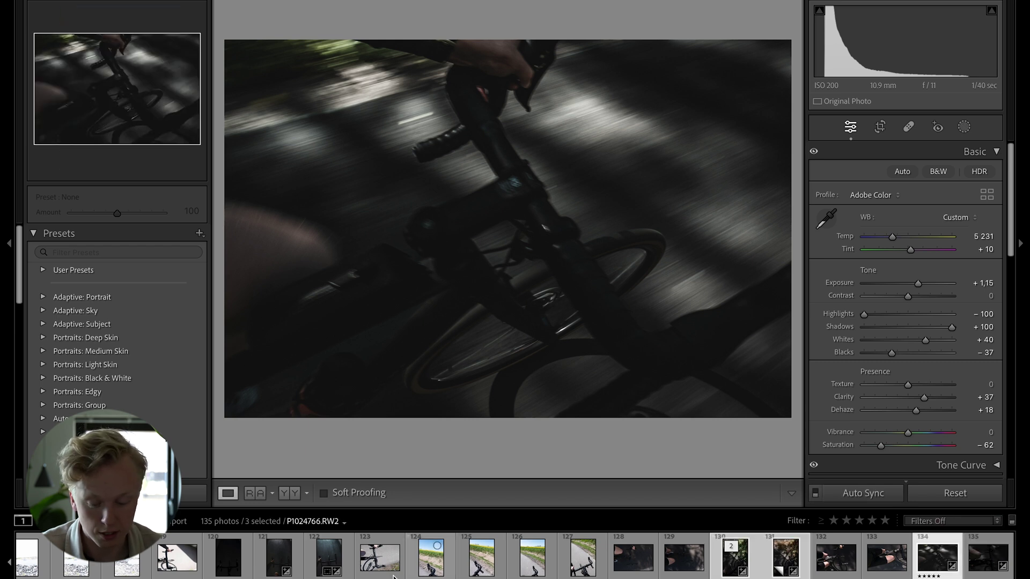
left_click(320, 563, "ctrl")
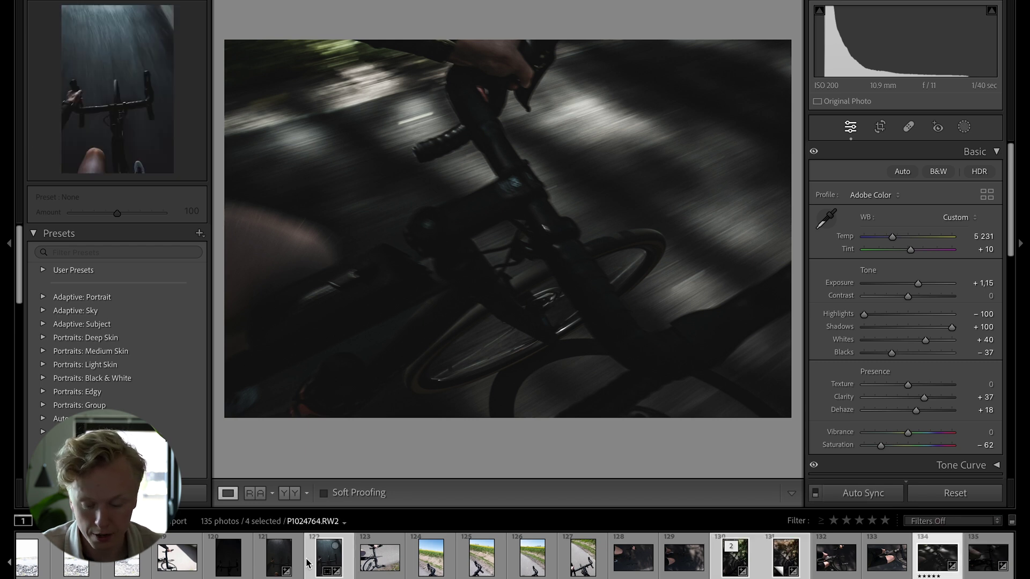
left_click(275, 562, "ctrl")
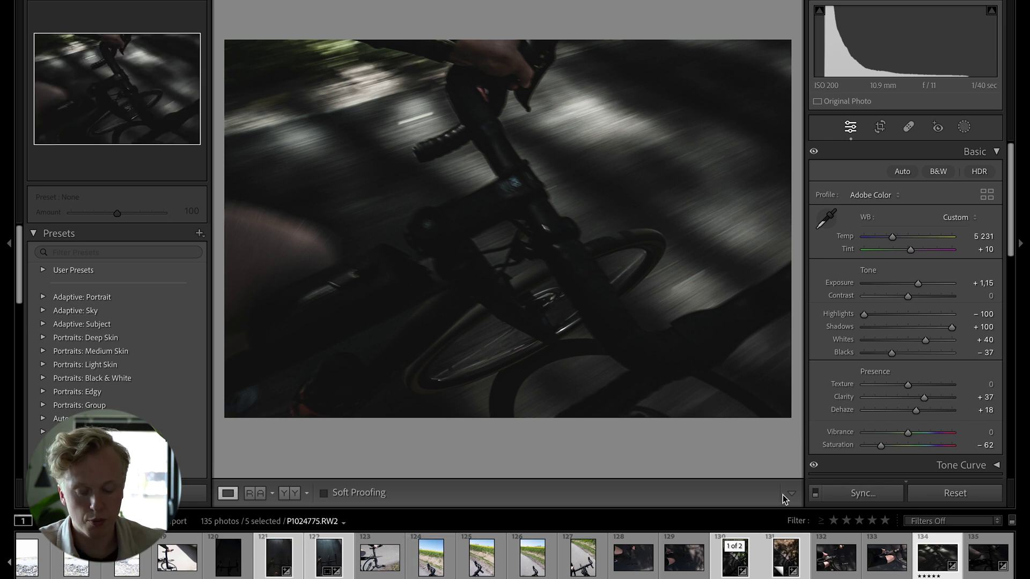
key("n")
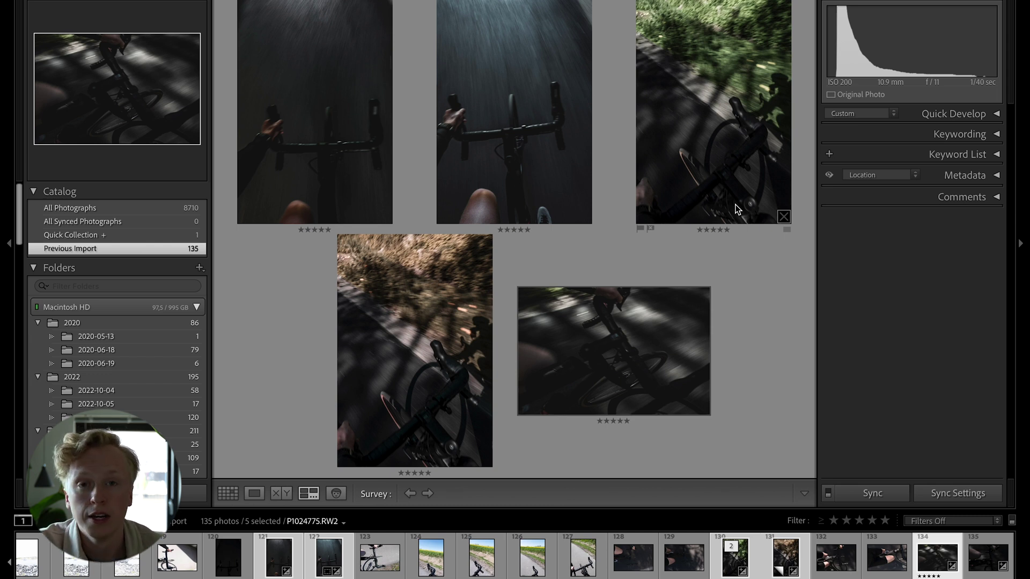
- Try a white background behind the surveyed photos and restore the background color to Medium Gray
right_click(757, 322)
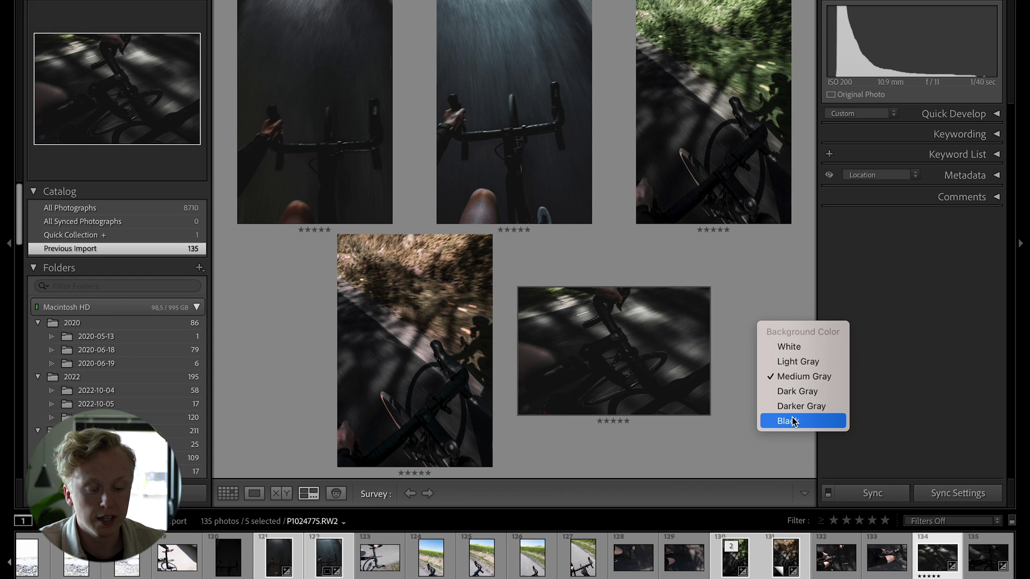
left_click(754, 281)
right_click(754, 281)
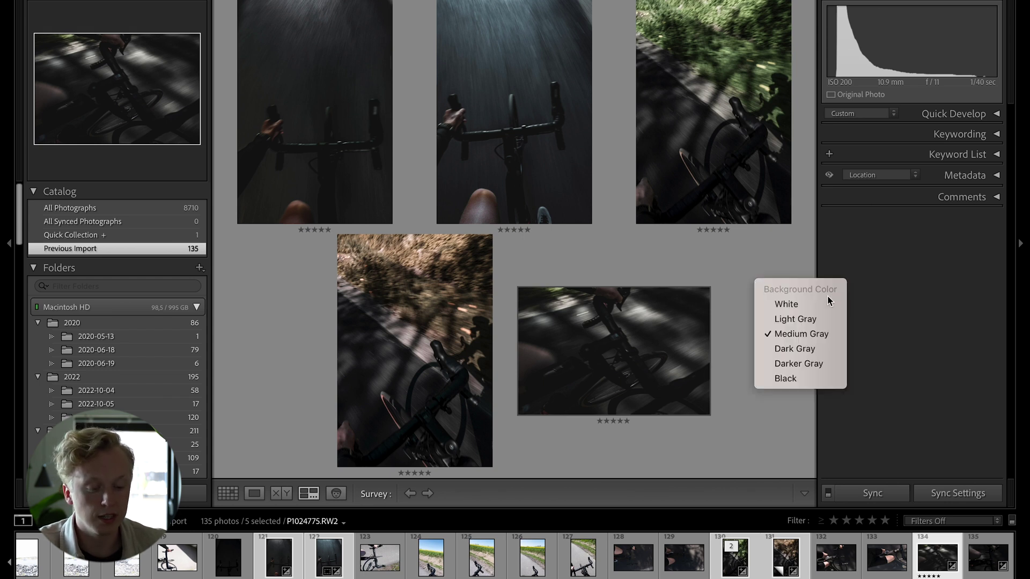
left_click(788, 304)
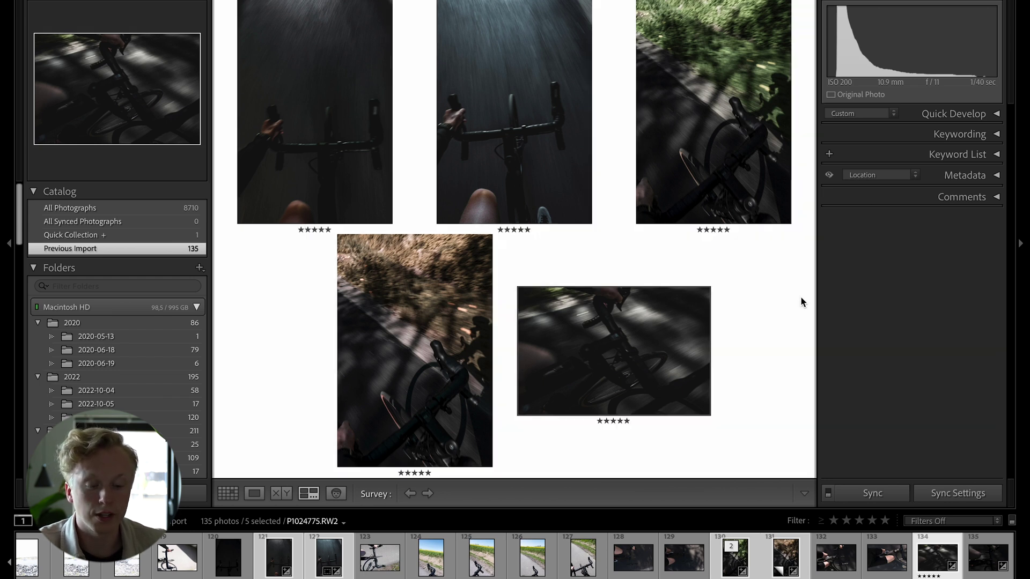
right_click(747, 321)
right_click(754, 310)
left_click(793, 363)
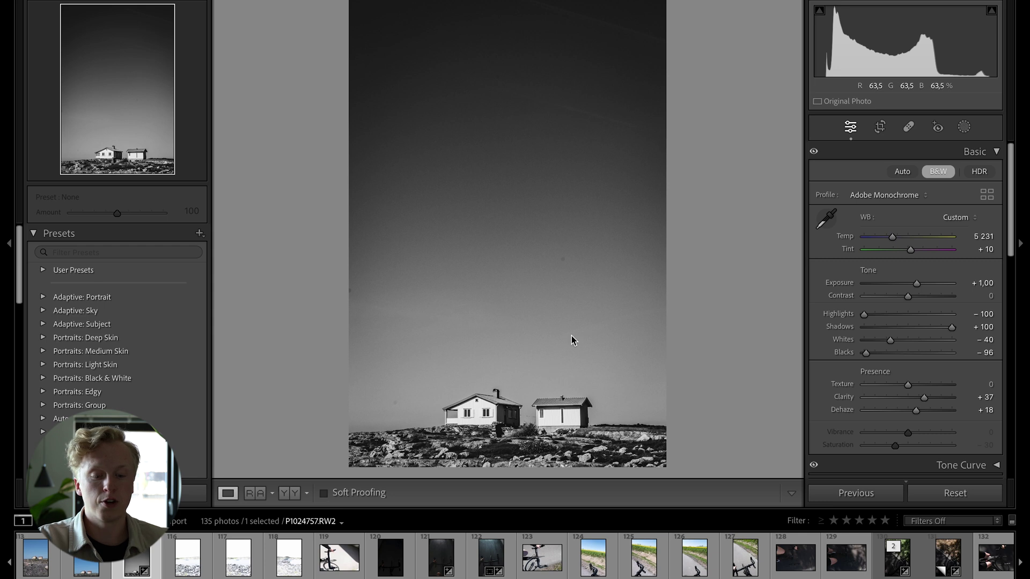
- Zoom in on the sky of the black-and-white hut photo P1024757.RW2 to inspect the dust spots
left_click(563, 259)
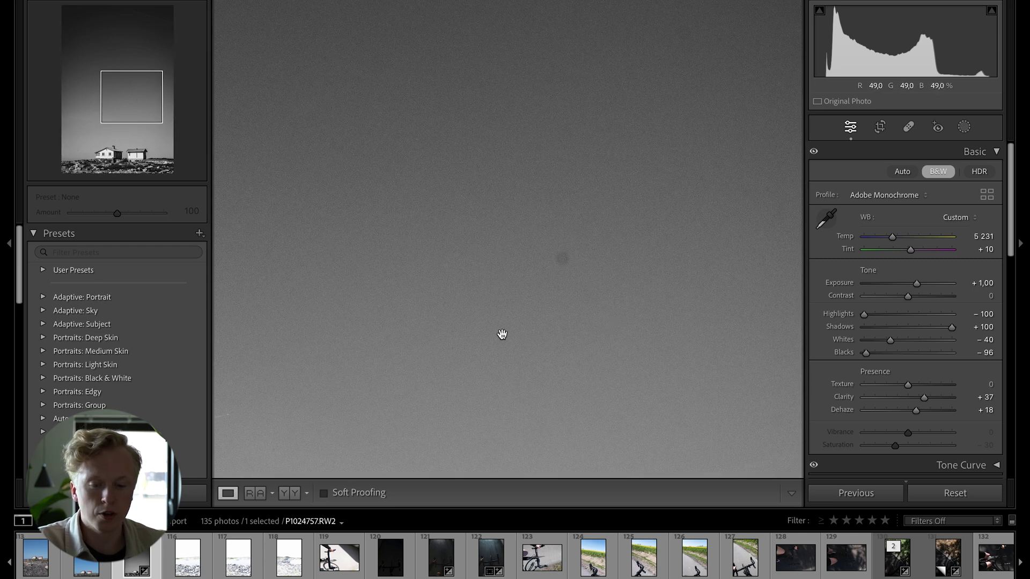
left_click(613, 273)
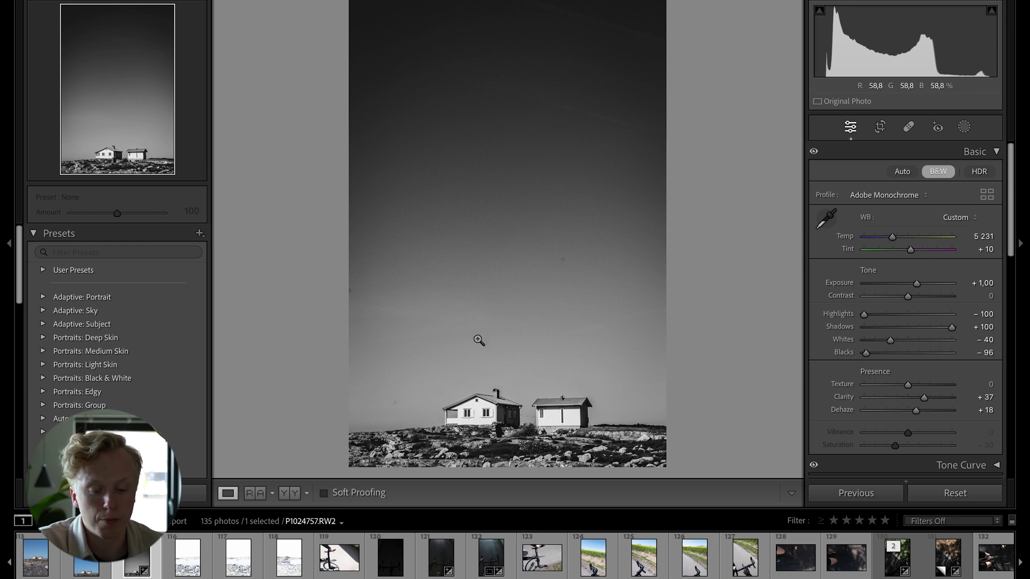
left_click(568, 264)
left_click(560, 259)
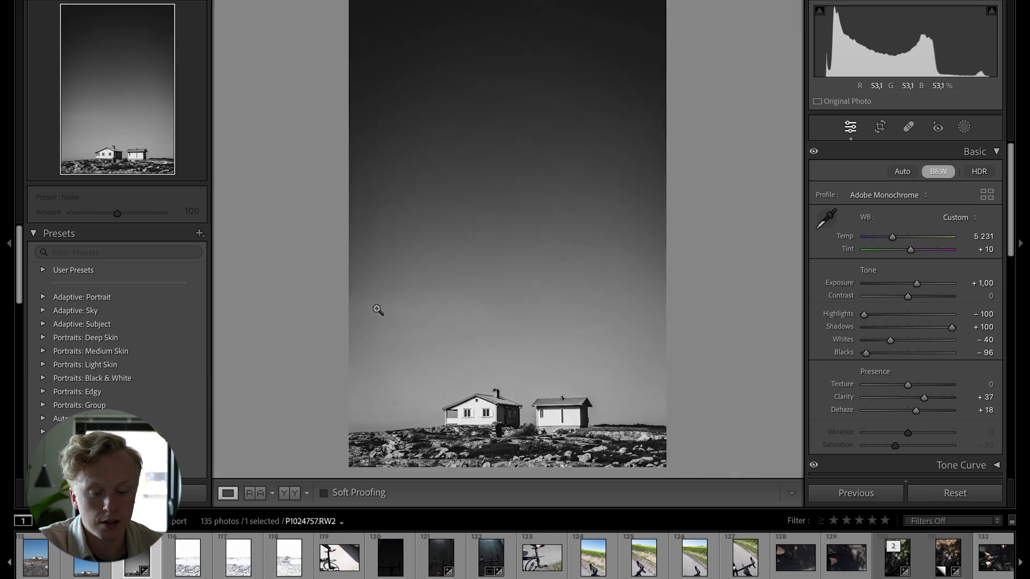
left_click(349, 293)
left_click(351, 294)
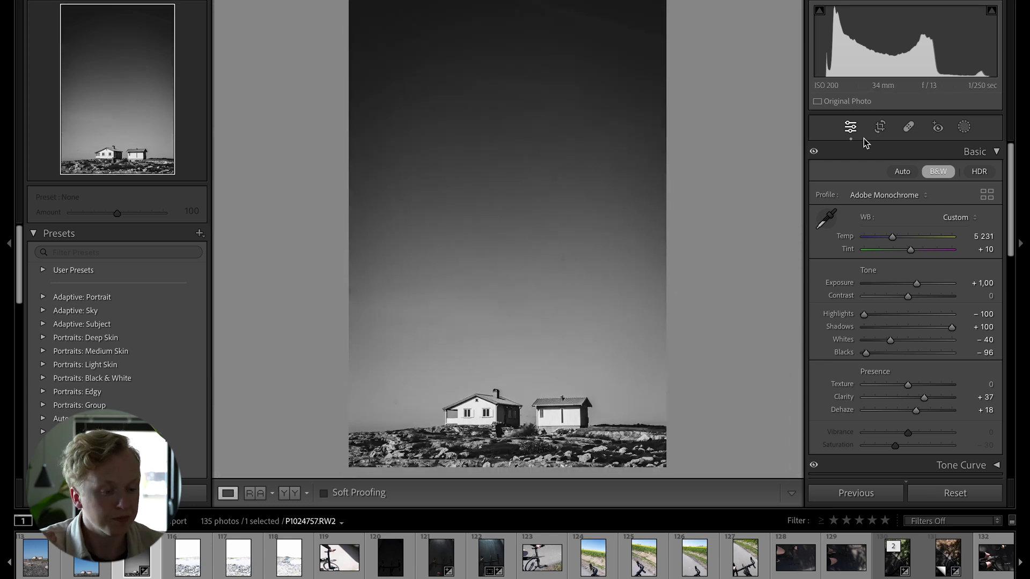
- Examine the hut photo's dust spots with the Remove tool, toggling Visualize Spots off and on and enlarging the spots near the image edge
left_click(908, 128)
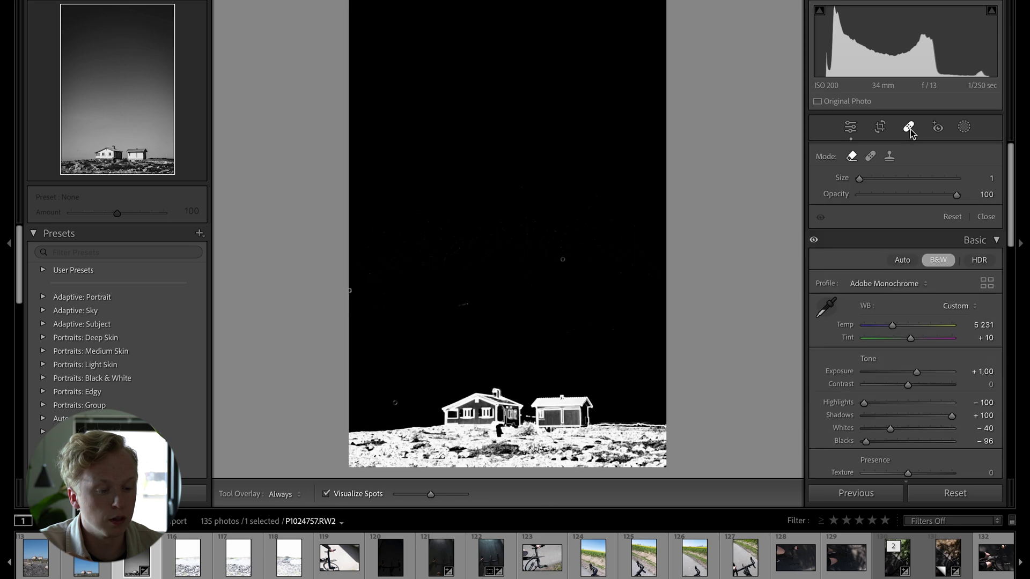
left_click(326, 494)
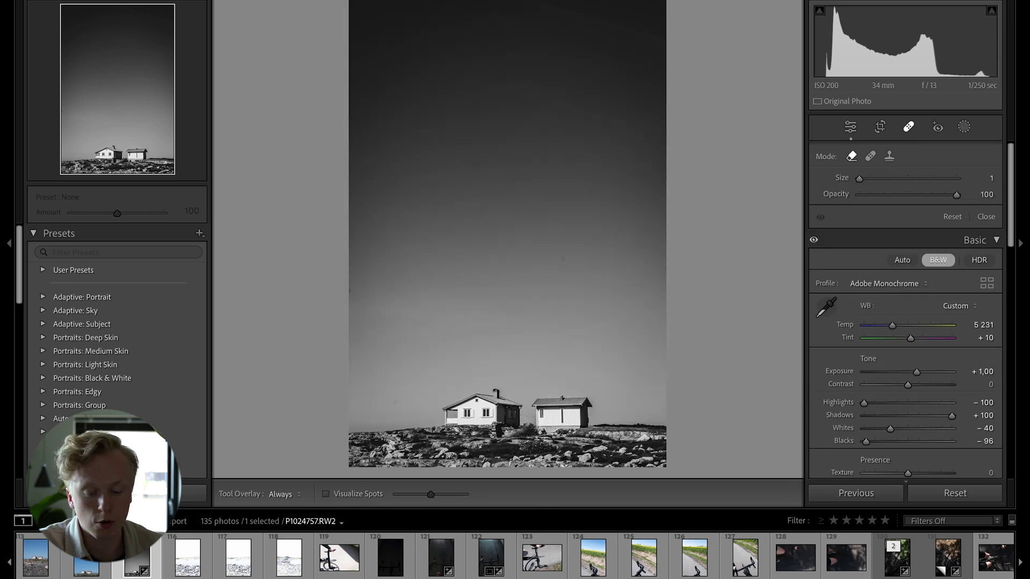
left_click(326, 494)
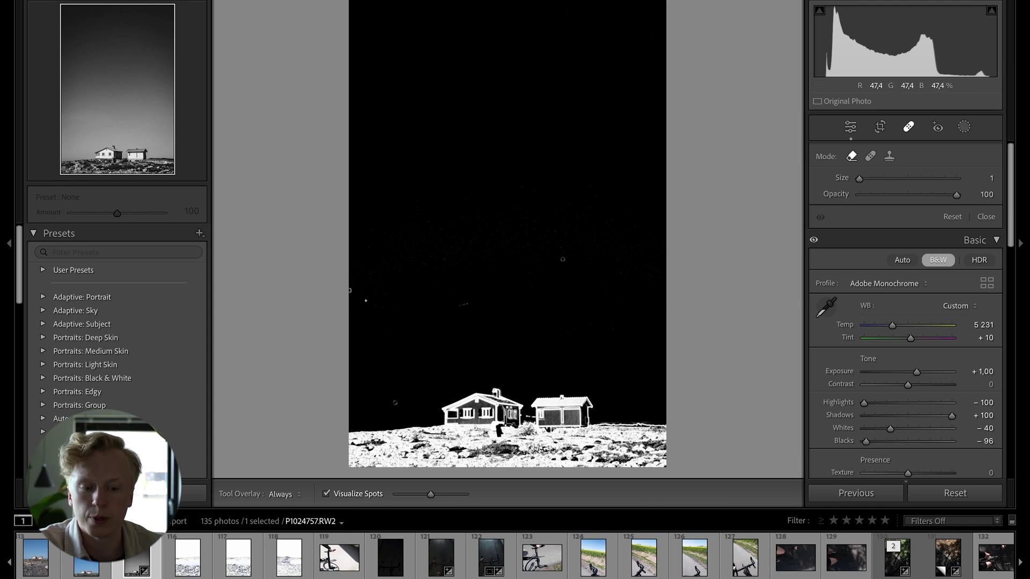
key("z")
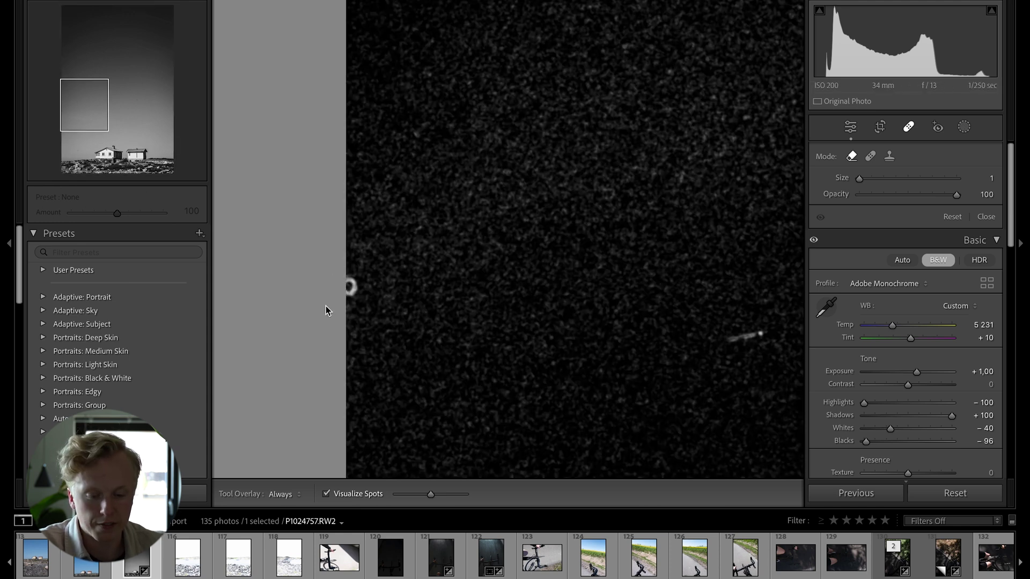
key("q")
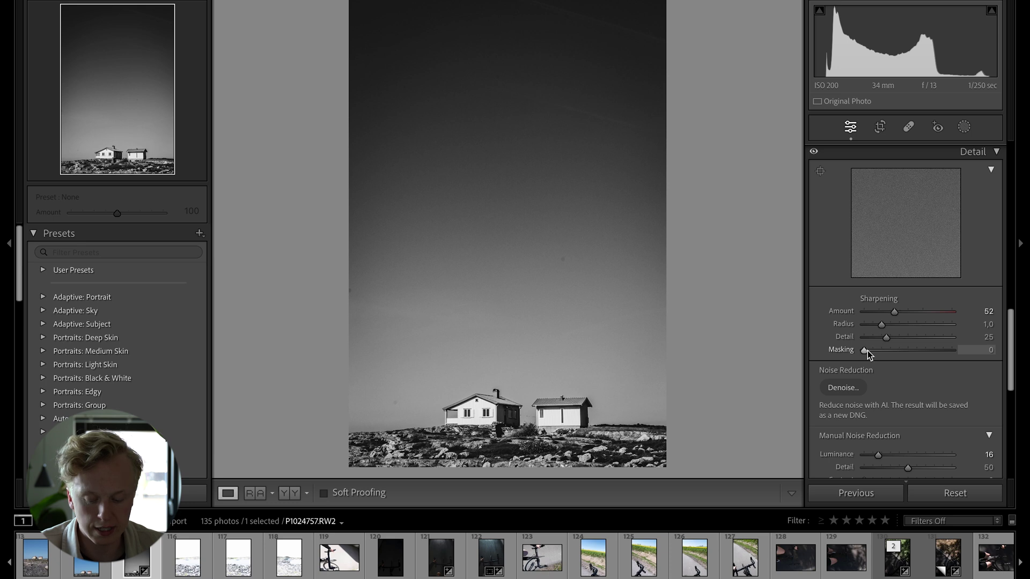
- Set the hut photo's sharpening amount to 73 and masking to 74, using the black-and-white mask preview
mouse_move(867, 350)
left_mouse_down()
mouse_move(950, 351)
mouse_move(866, 349)
left_mouse_up()
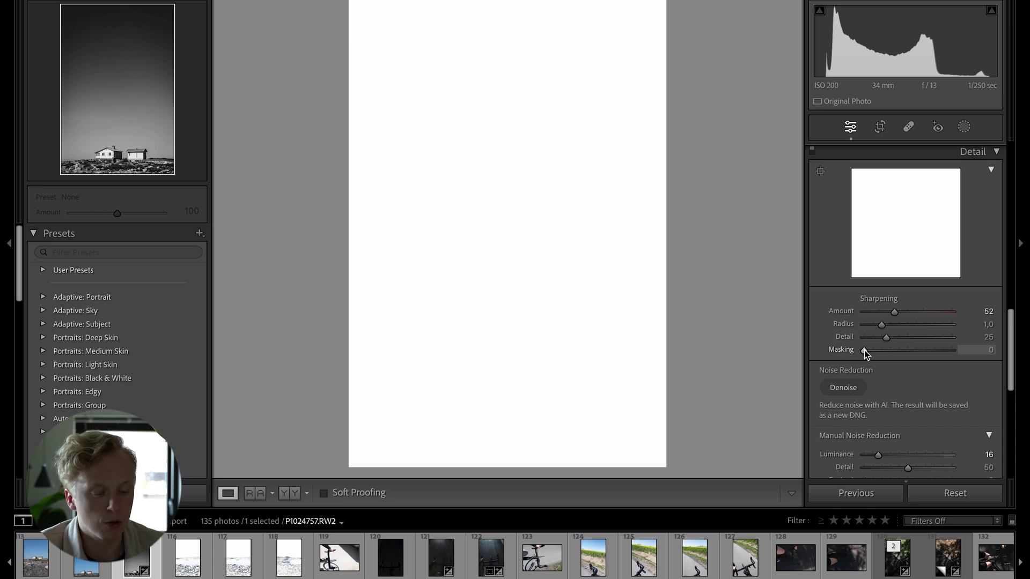
left_click_drag(866, 353, 915, 355)
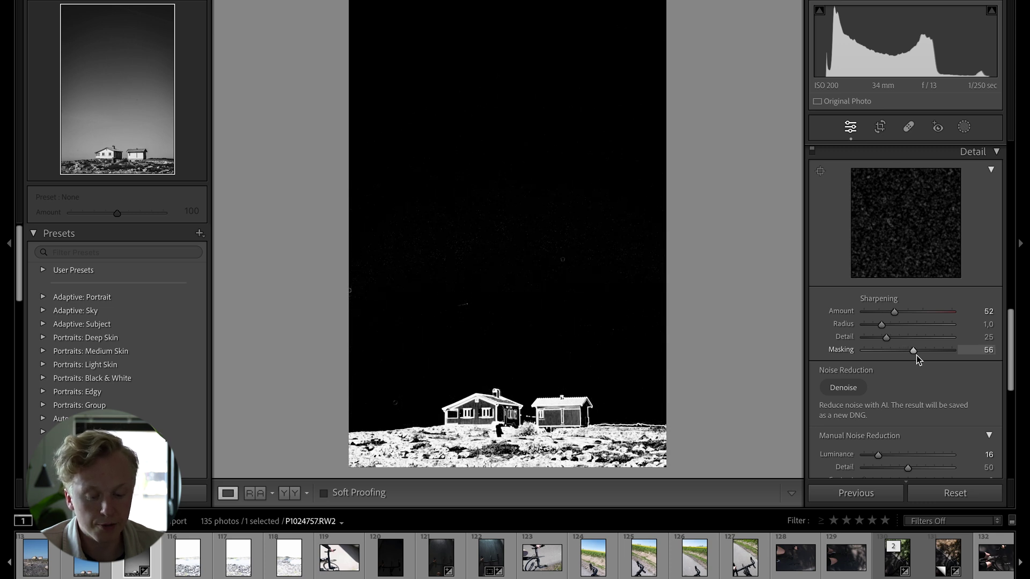
left_click_drag(915, 355, 917, 356)
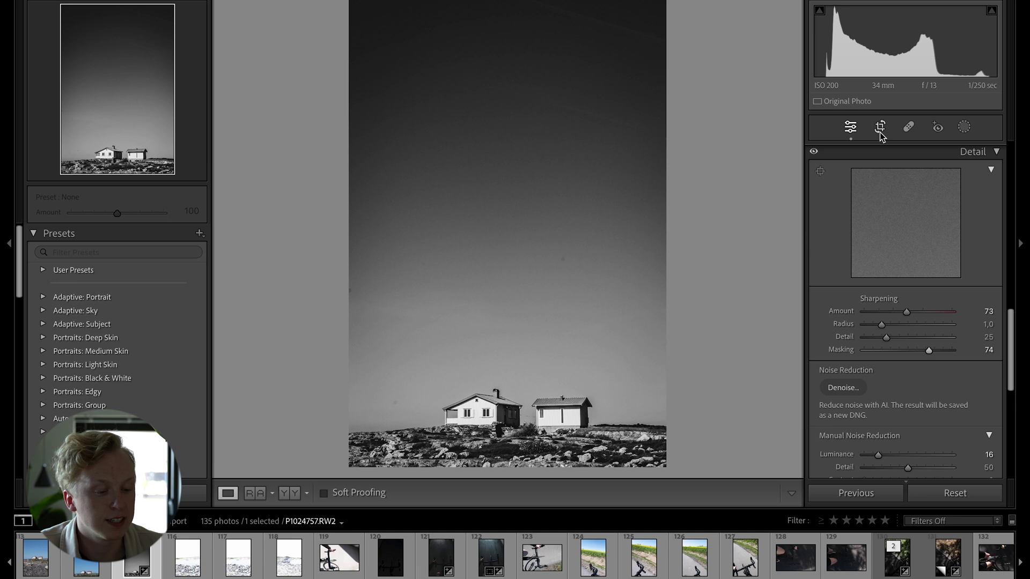
- Cycle through the Crop tool's guide overlays on the hut photo, including thirds, a five-by-five grid and triangles
left_click(880, 128)
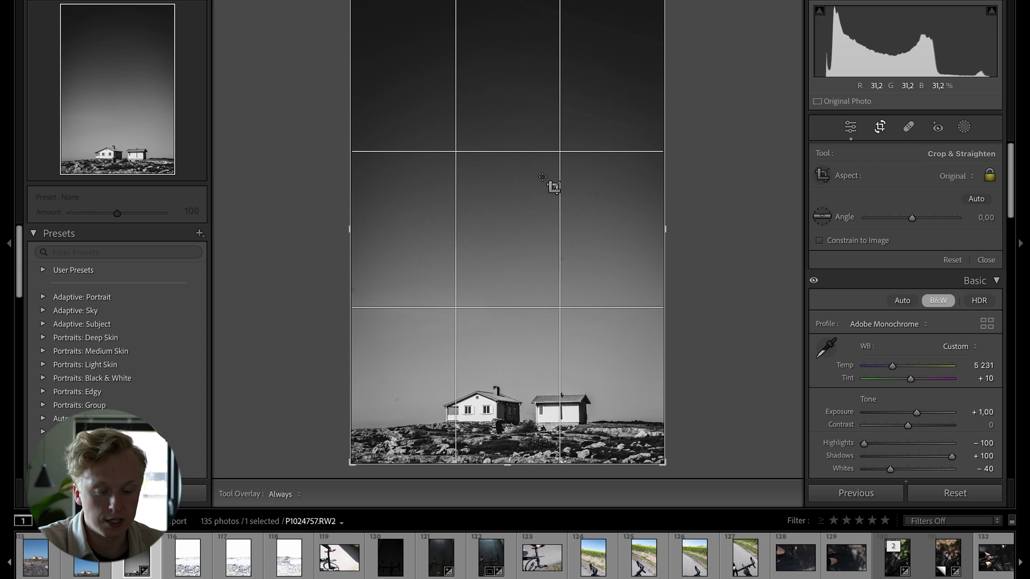
key("o")
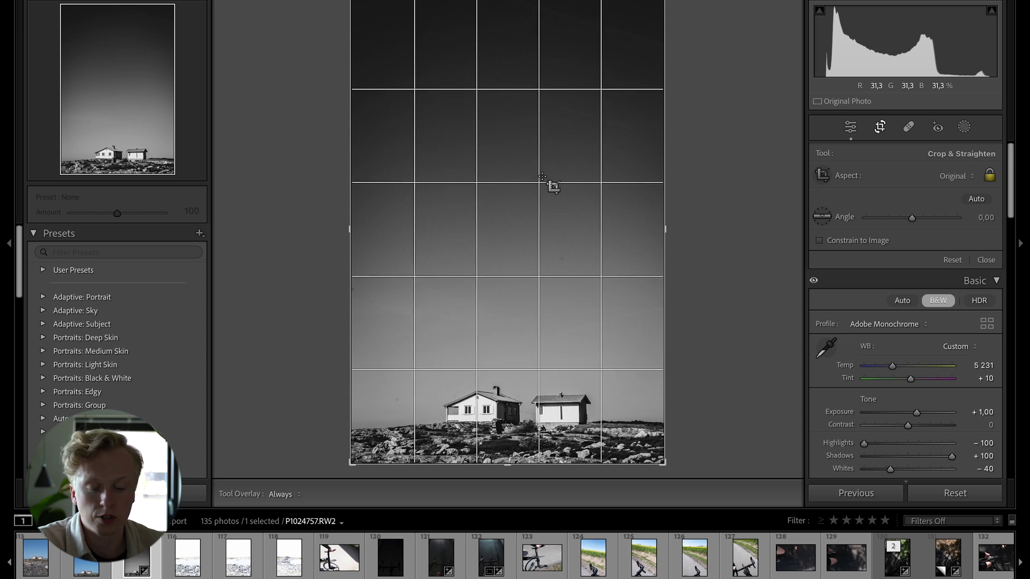
key("o")
key("o")
key("o")
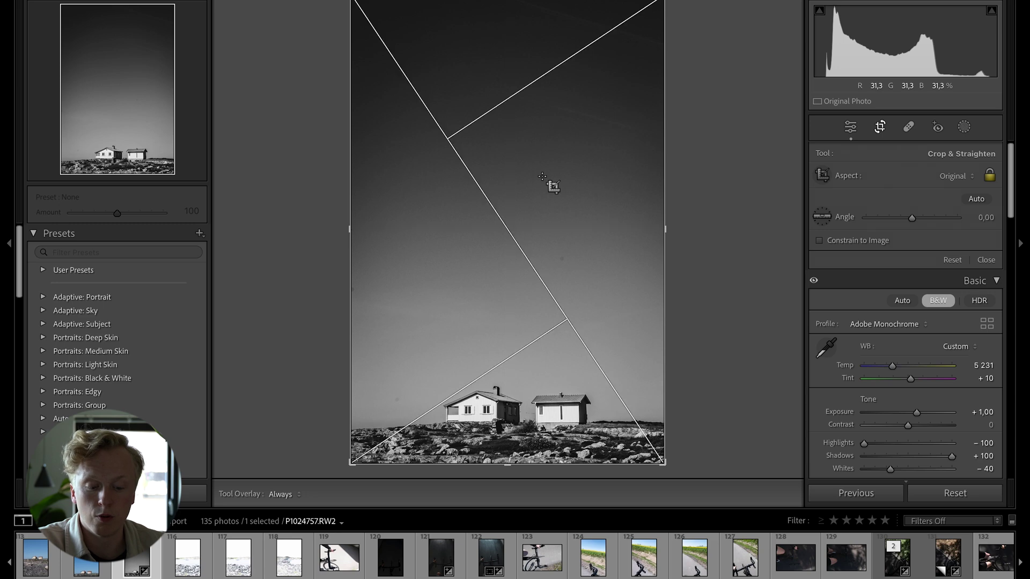
key("o")
key("o")
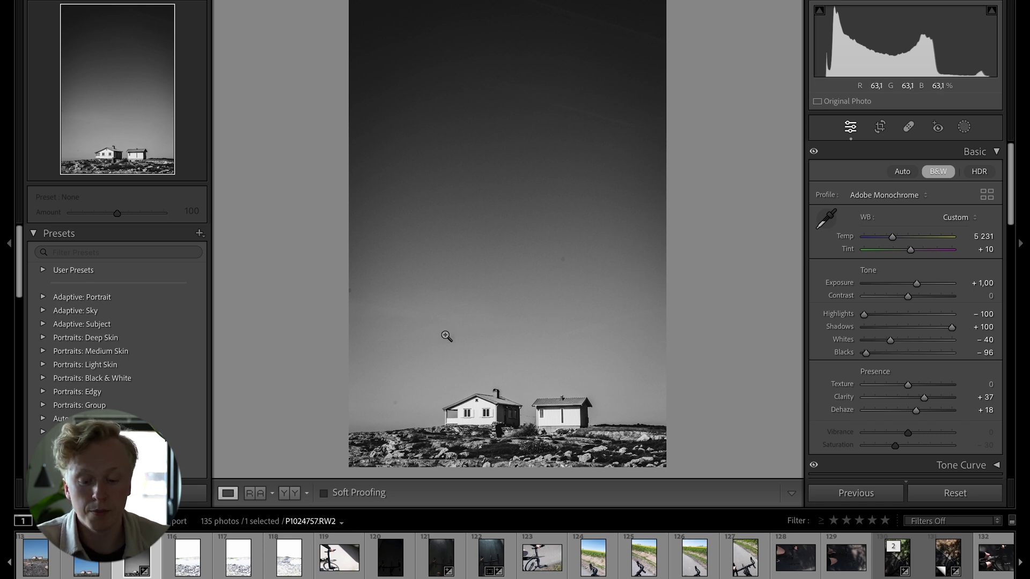
- Create a develop preset named "black and white hut" in the User Presets group with all available settings included
left_click(199, 234)
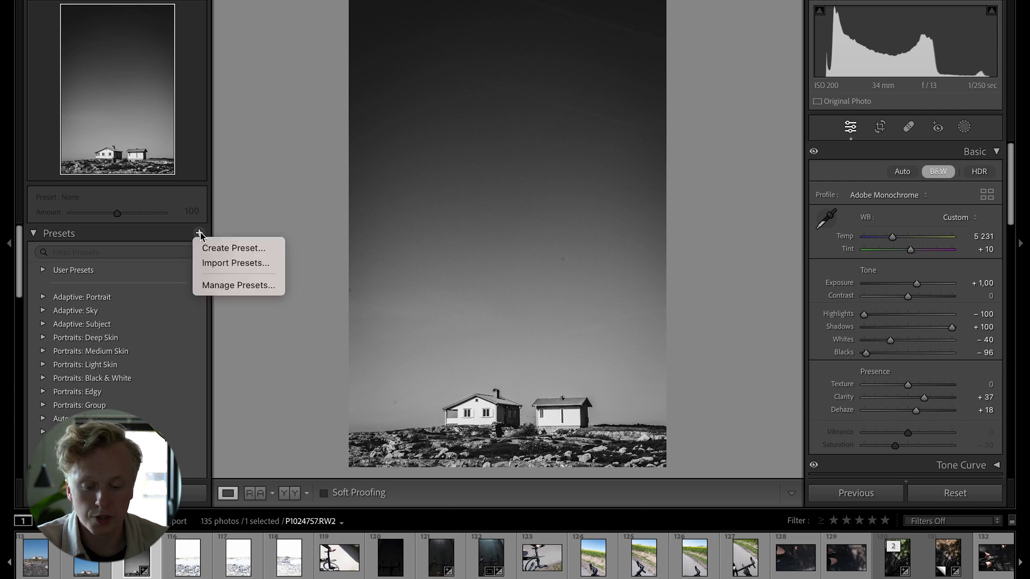
left_click(222, 249)
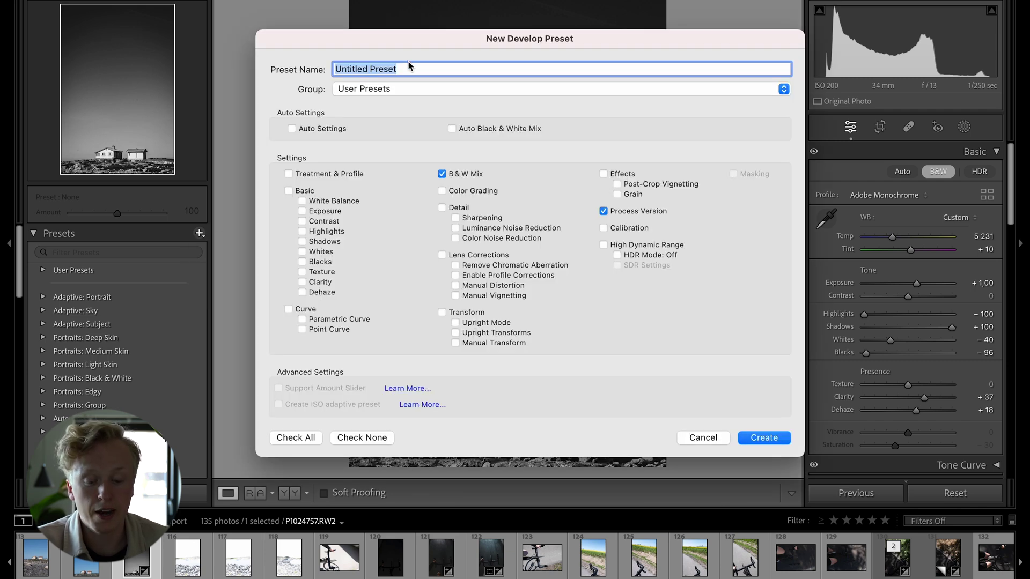
type("bl")
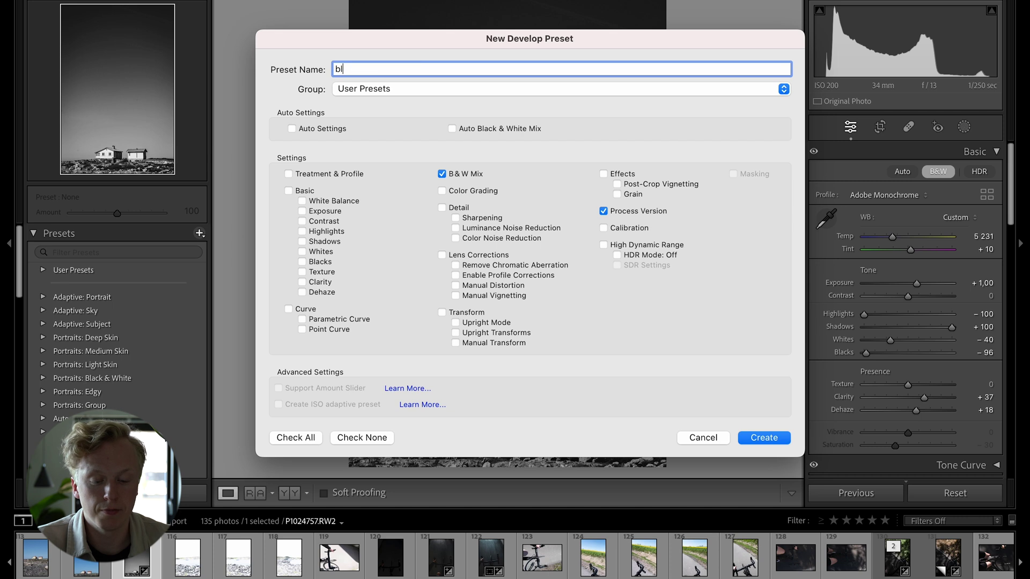
type("ack and white")
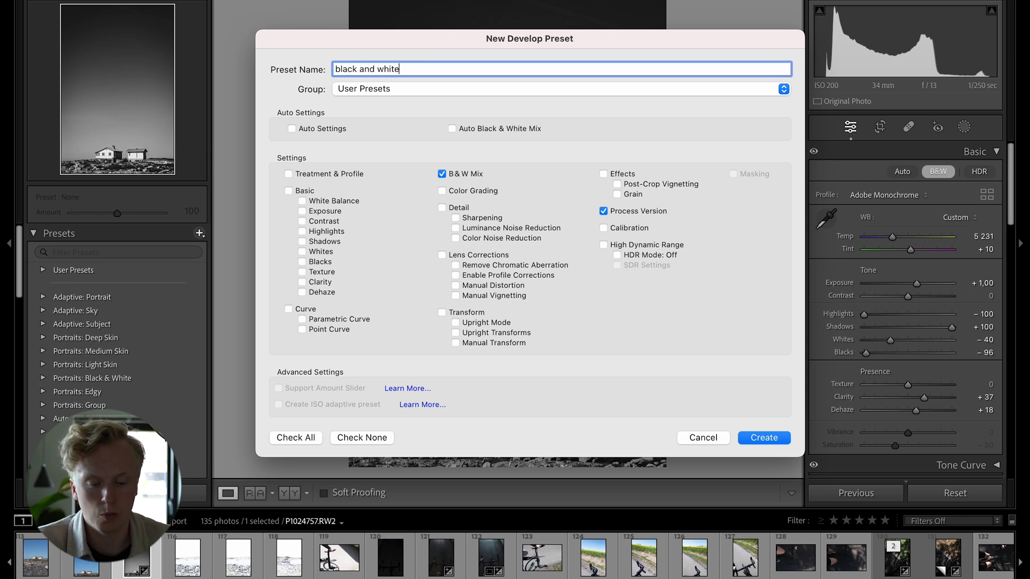
type(" hut")
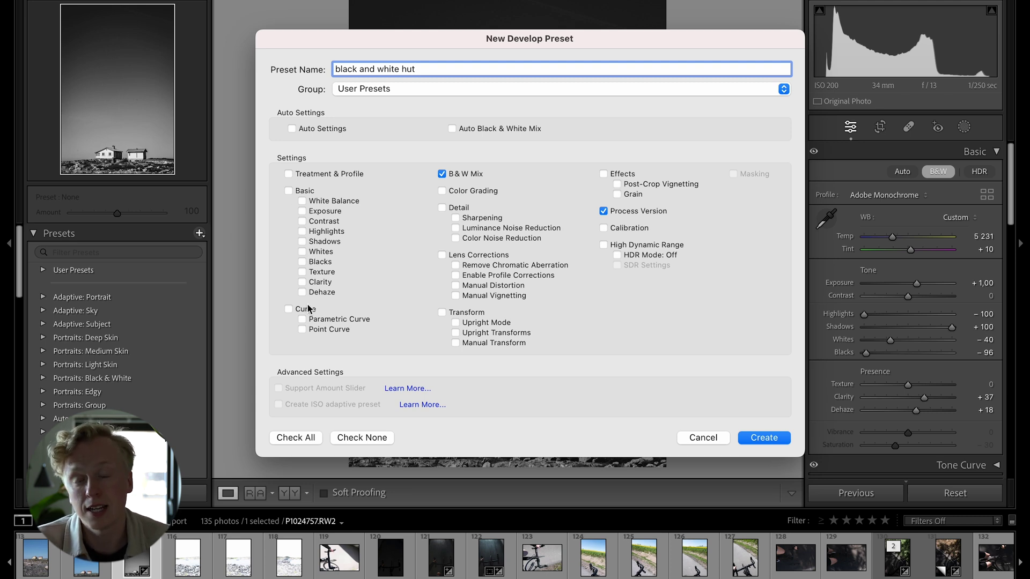
left_click(298, 439)
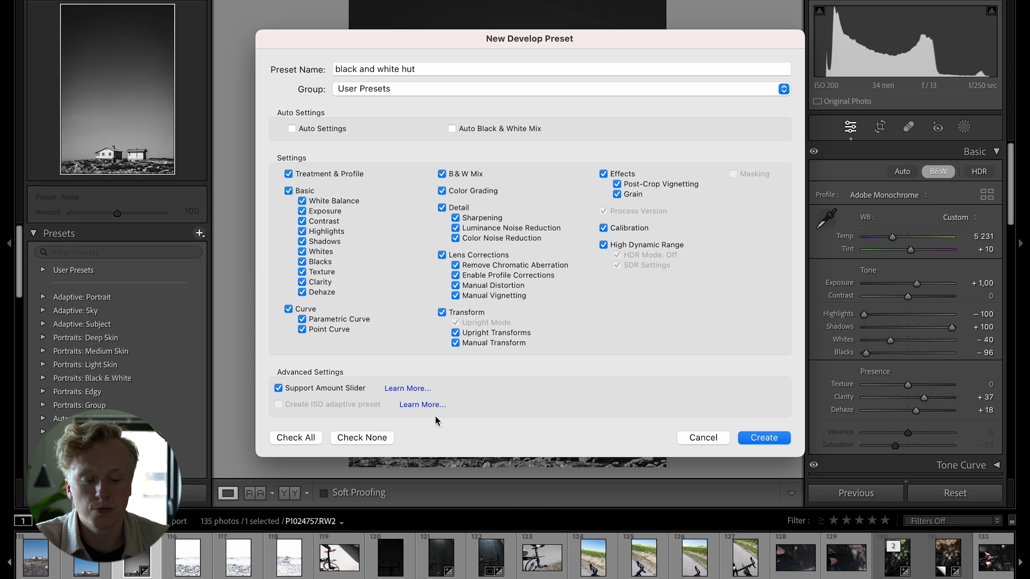
left_click(767, 438)
- Apply the "black and white hut" user preset to the bike photo P1024765.RW2
left_click(42, 270)
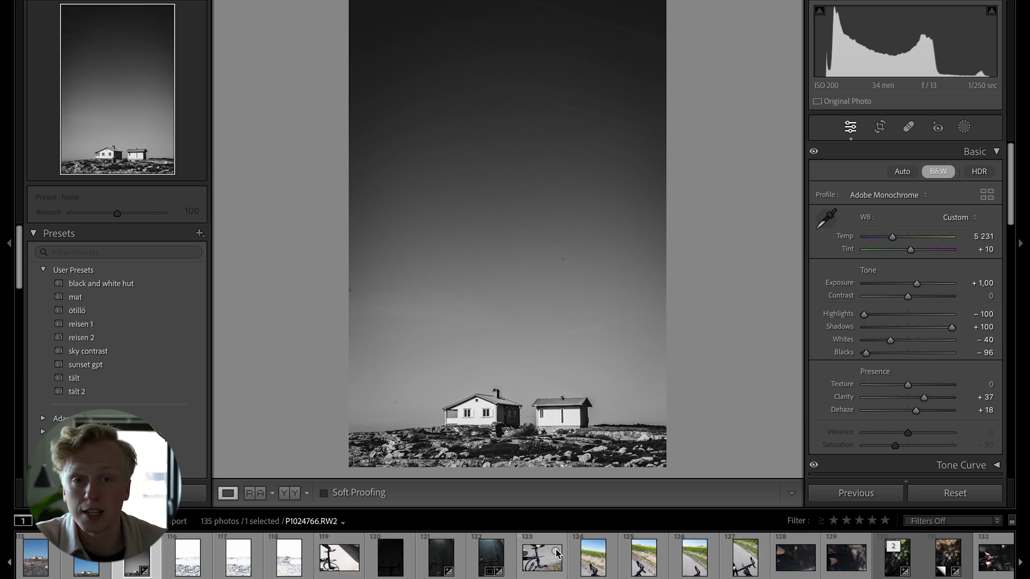
left_click(541, 563)
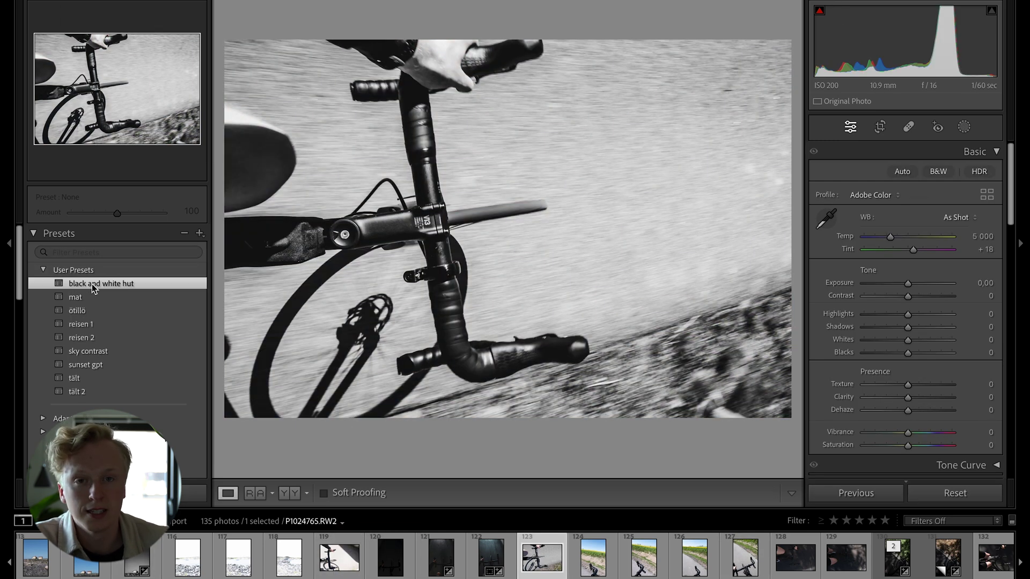
left_click(92, 285)
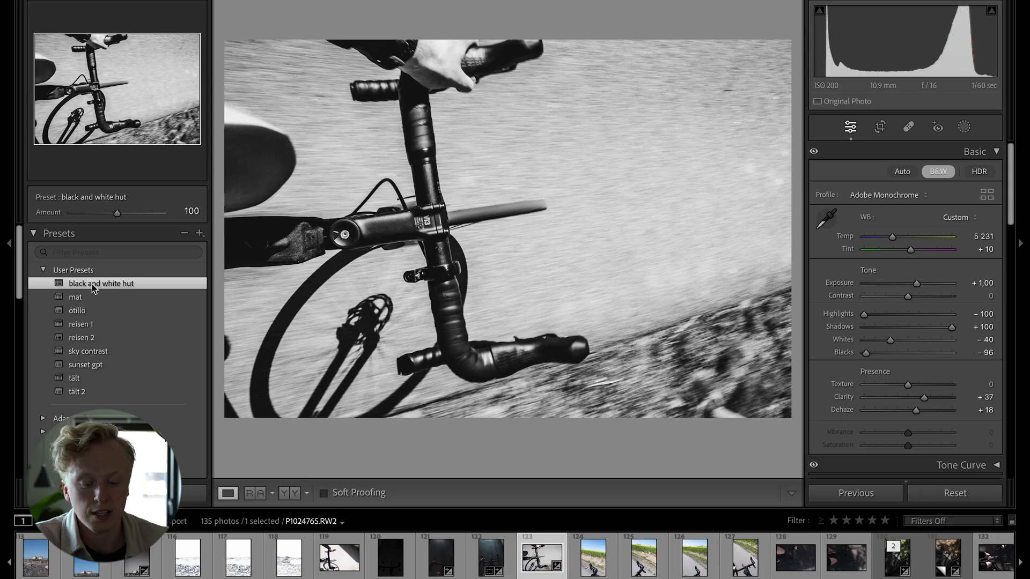